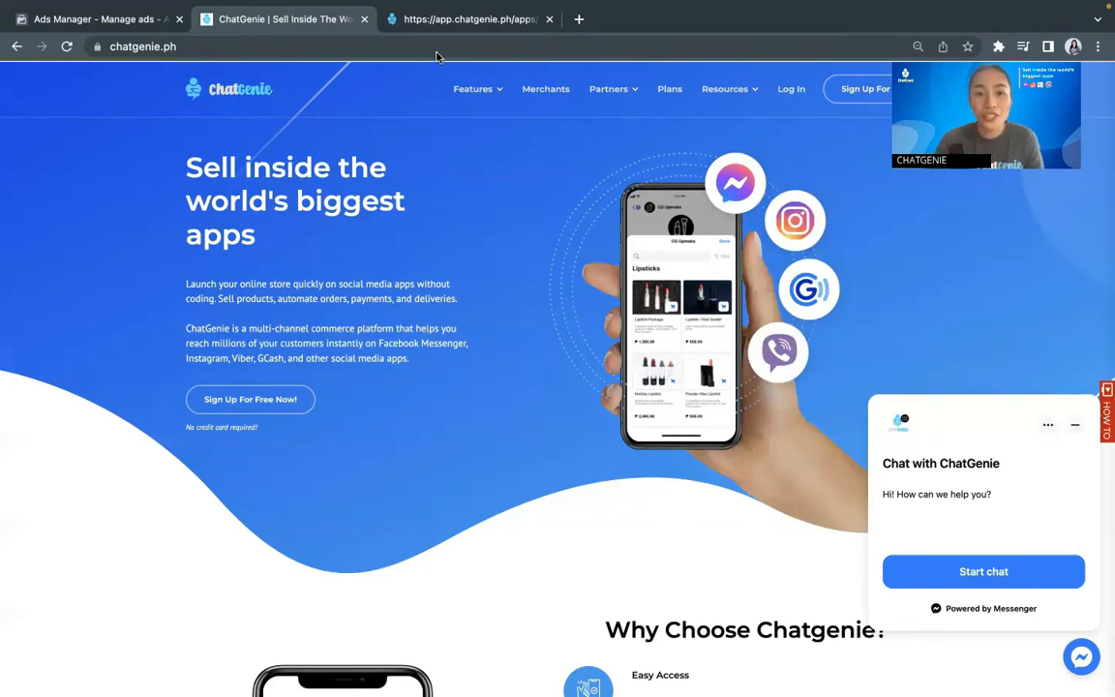
Switch to Ads Manager and create a new Auction campaign with the Messages objective
click(435, 19)
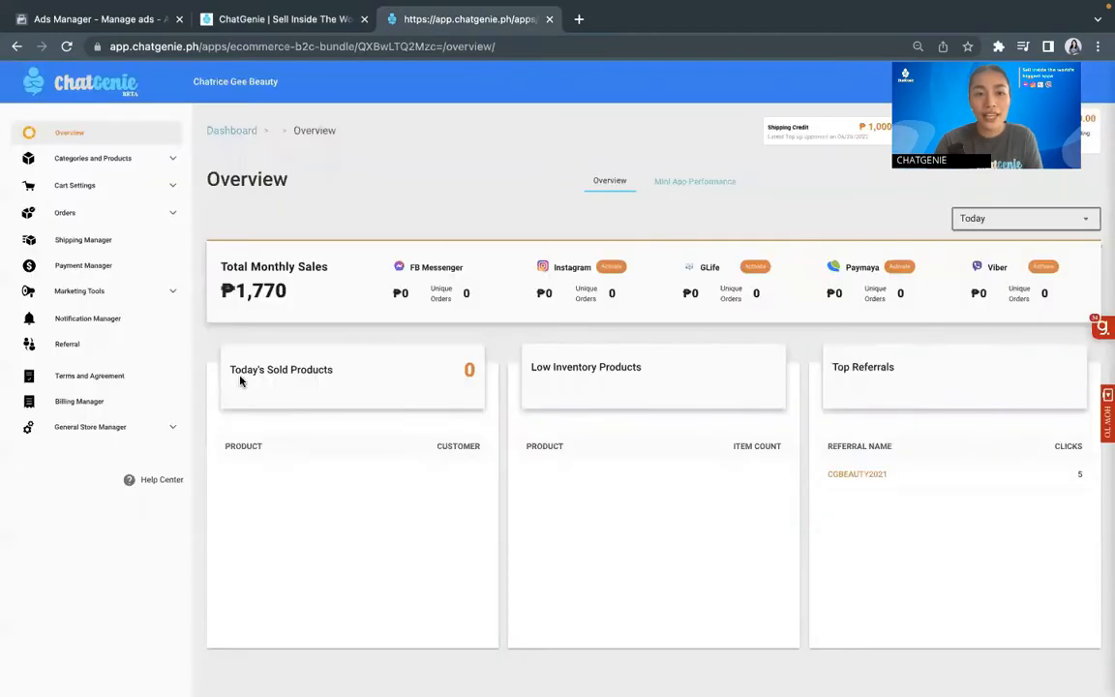
click(86, 24)
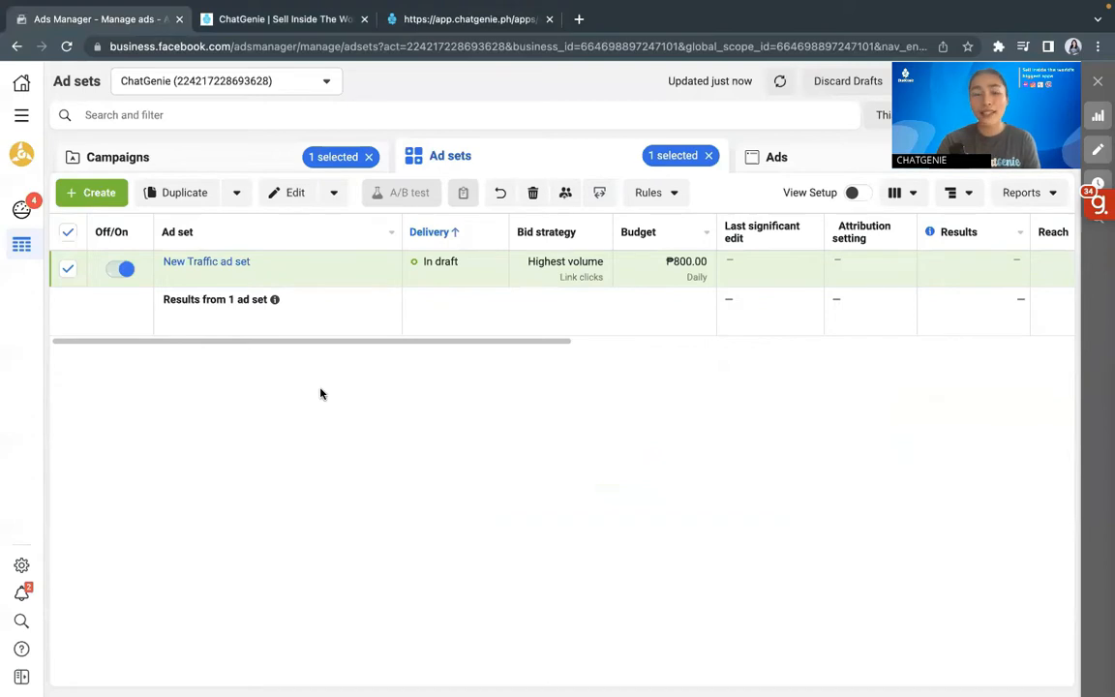
click(97, 203)
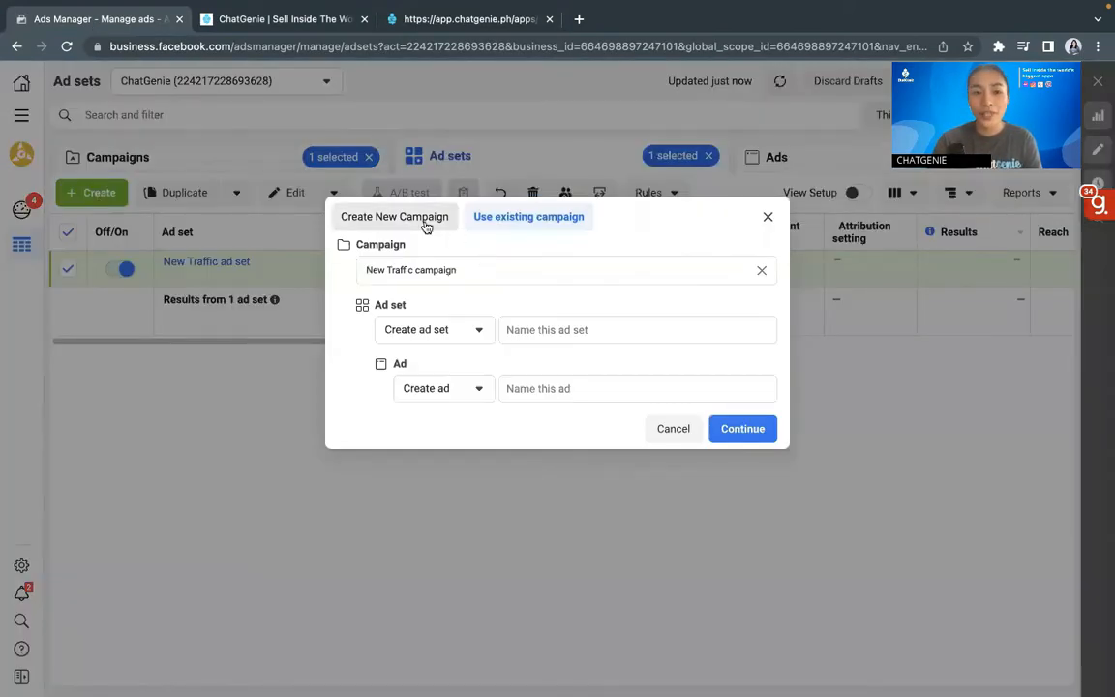
click(424, 219)
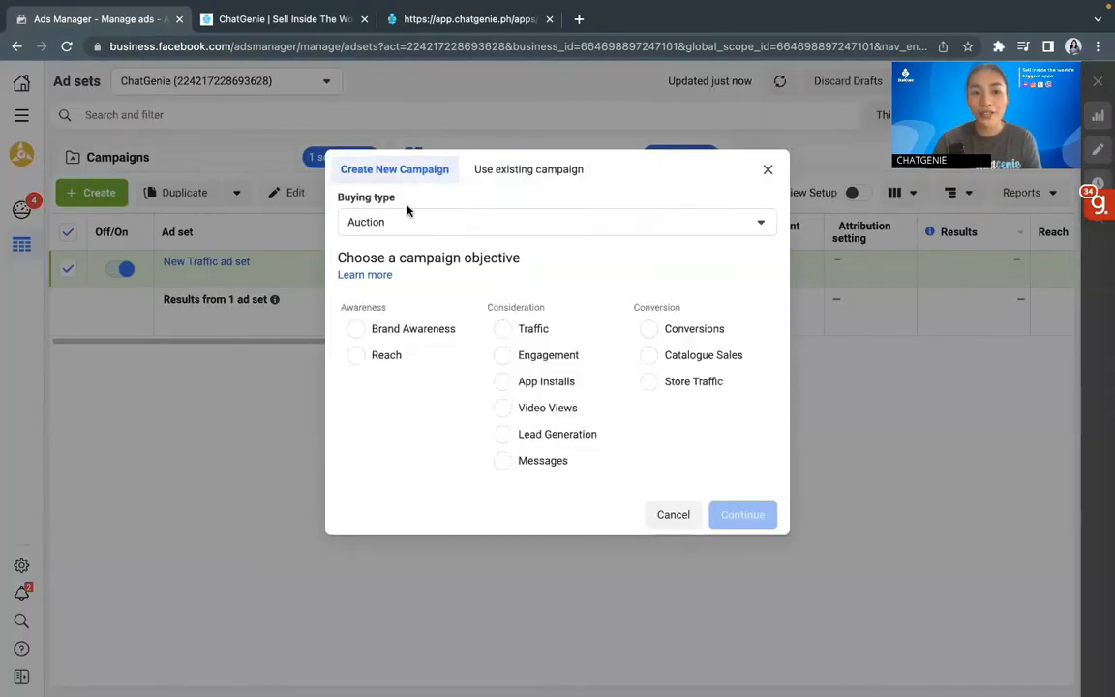
click(508, 468)
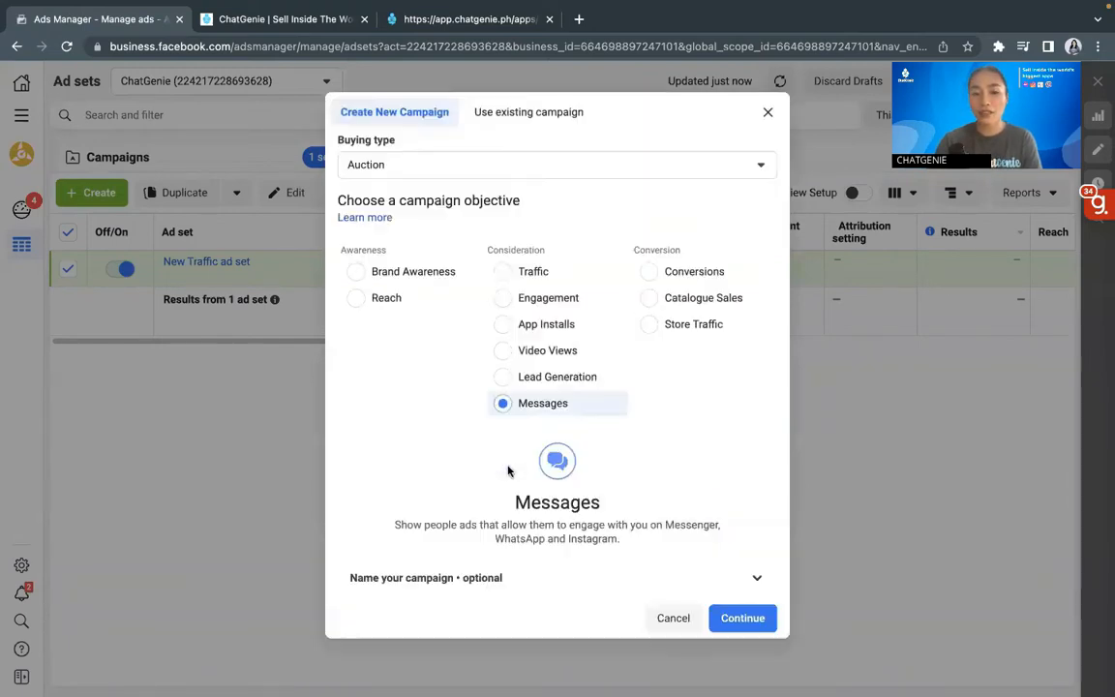
click(741, 621)
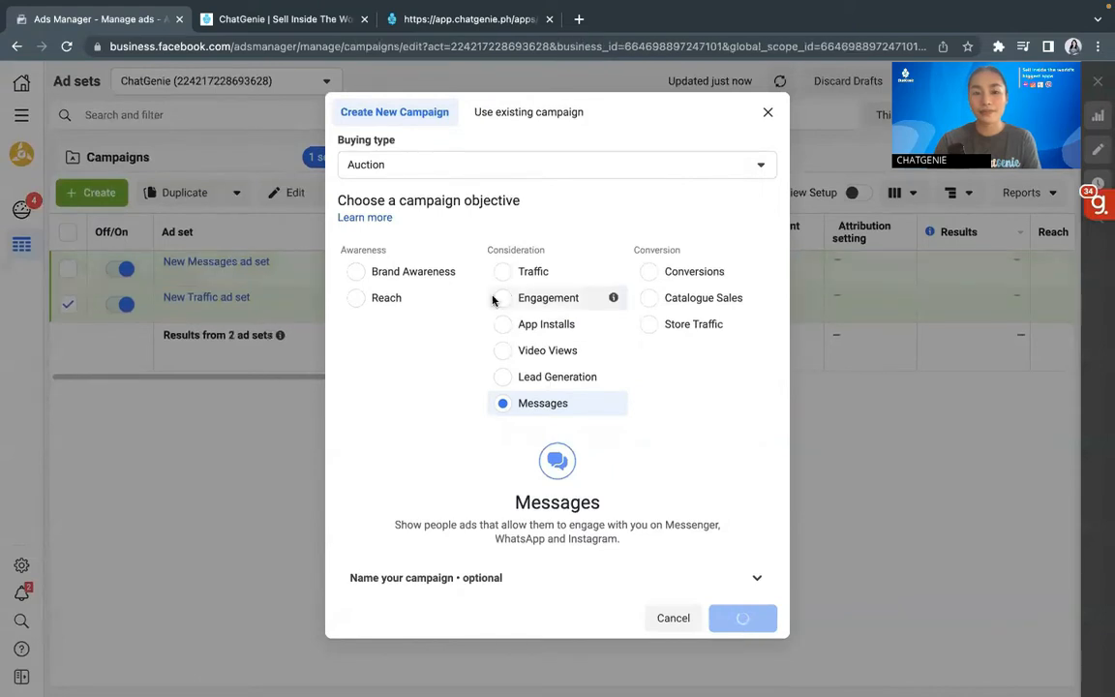
Rename the campaign as New Messages - July and continue to the ad set settings
scroll(559, 358, down, 1)
scroll(558, 358, up, 1)
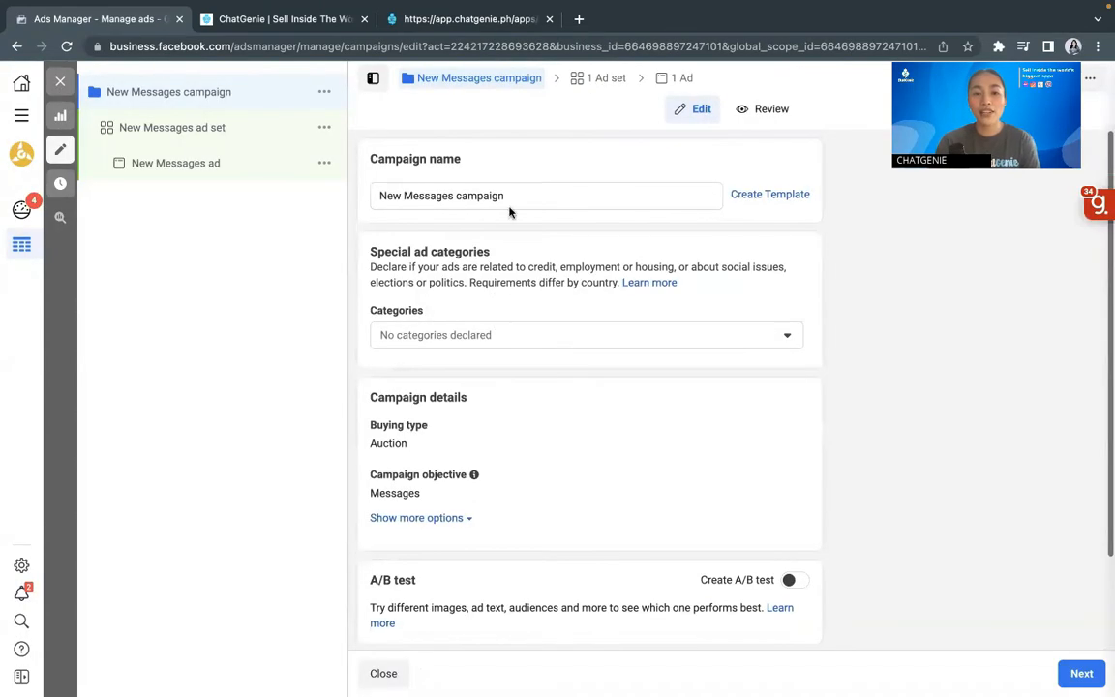
click(480, 195)
double_click(480, 195)
text(July)
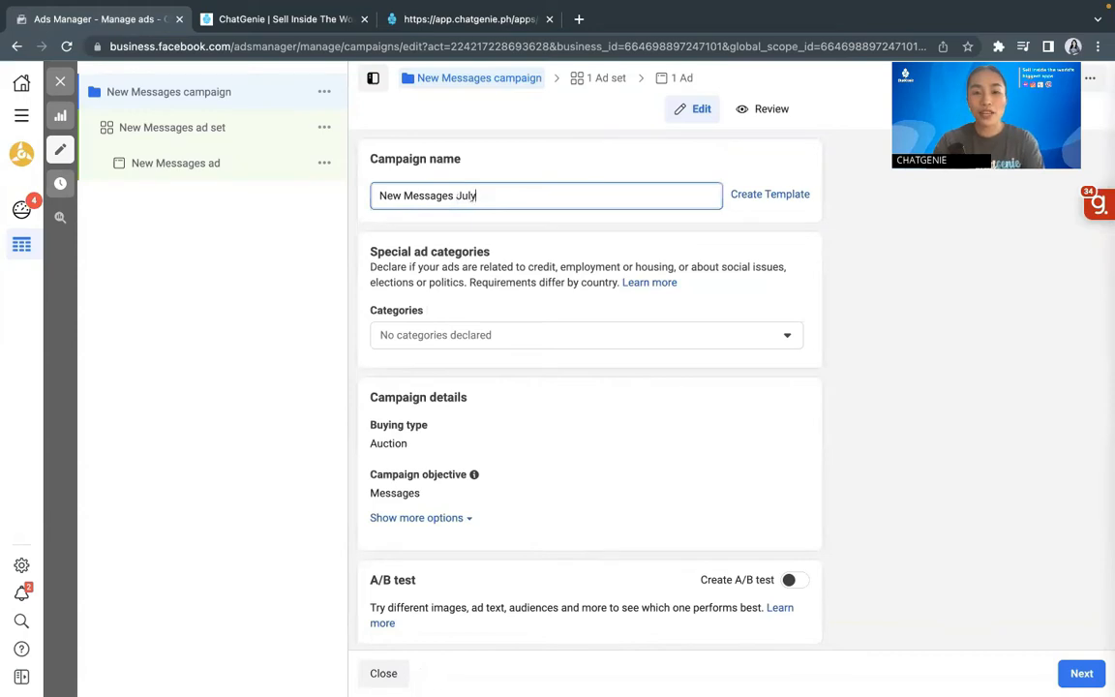
click(456, 195)
text(-)
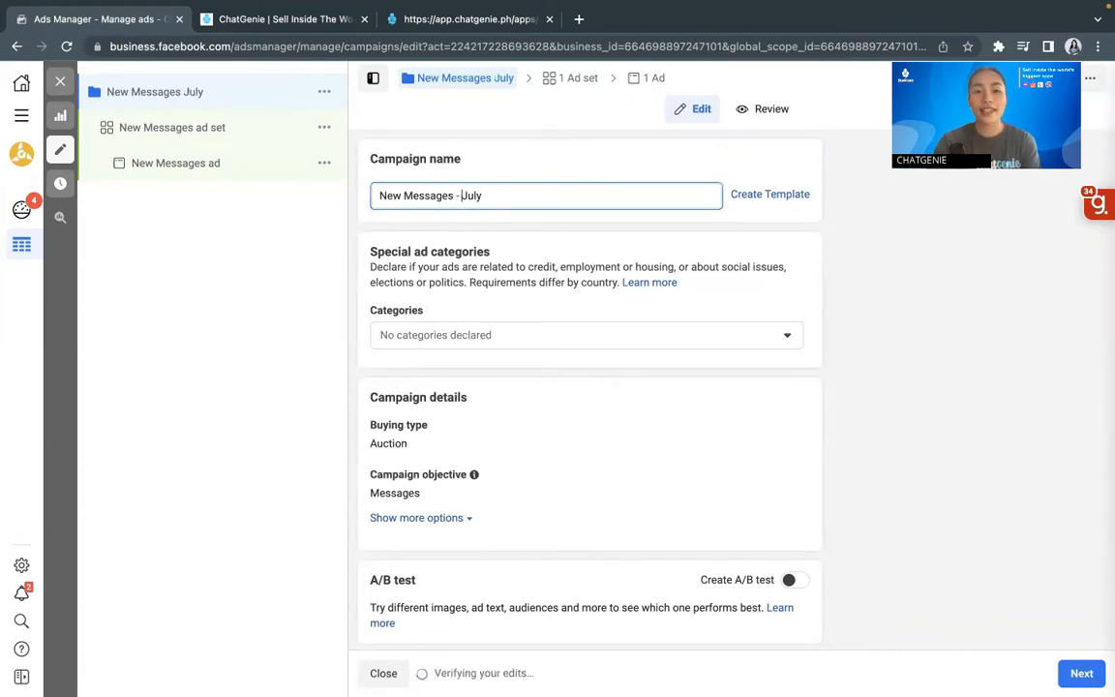
scroll(525, 465, down, 3)
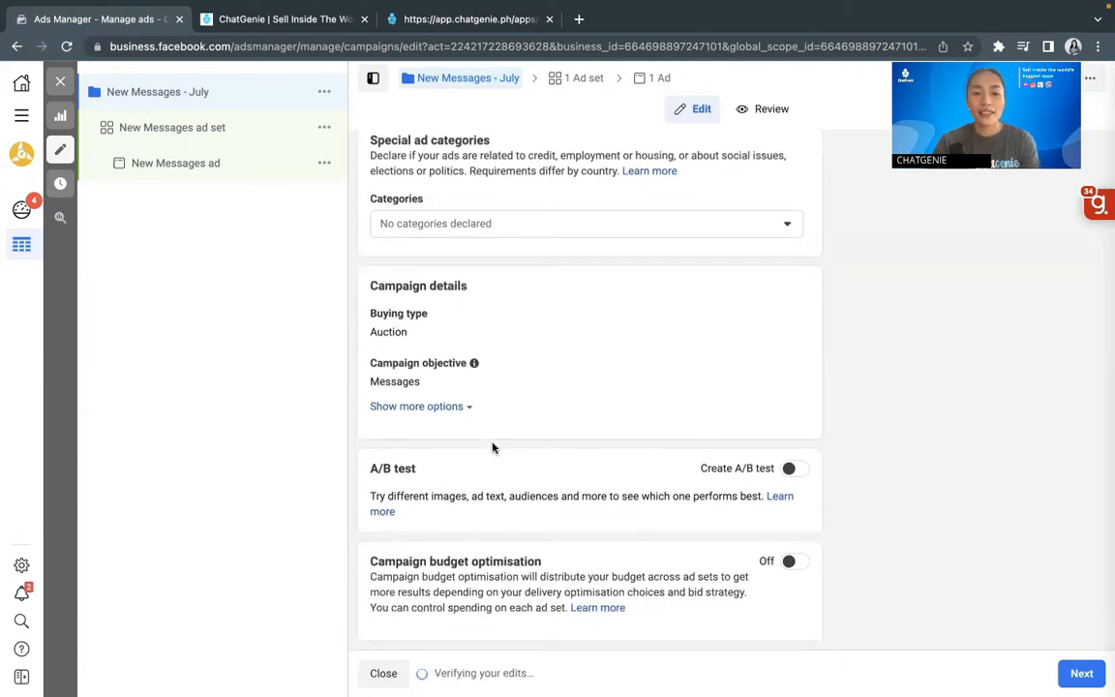
click(1084, 678)
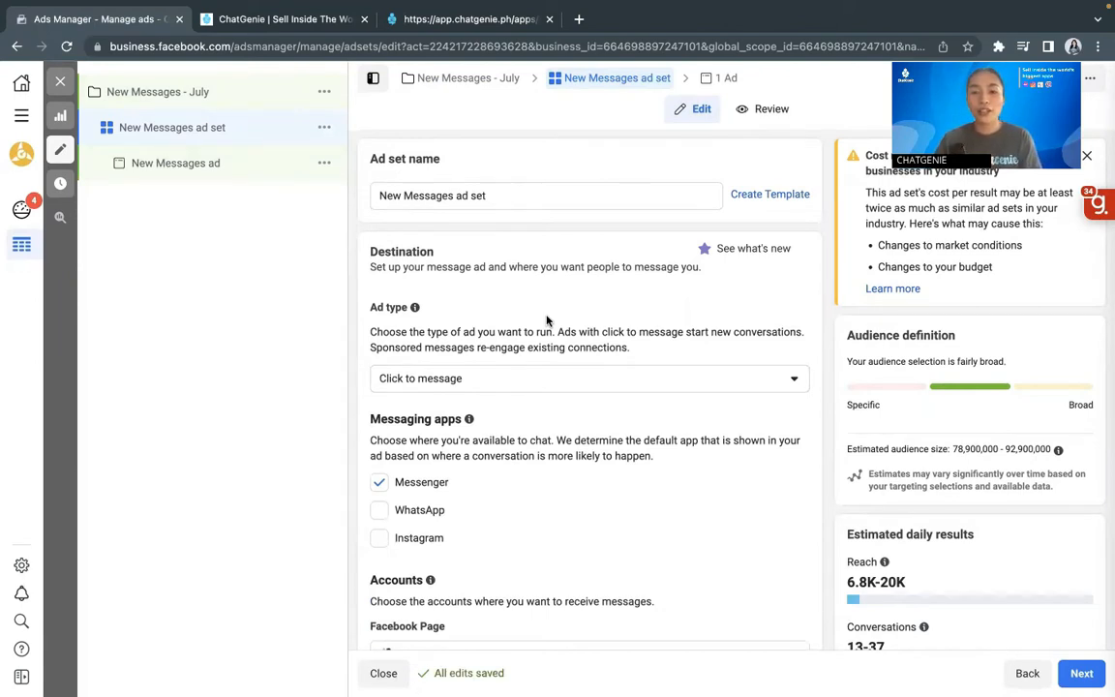
Check the available ad types in the ad set's destination settings, leaving Click to message selected
scroll(440, 358, down, 2)
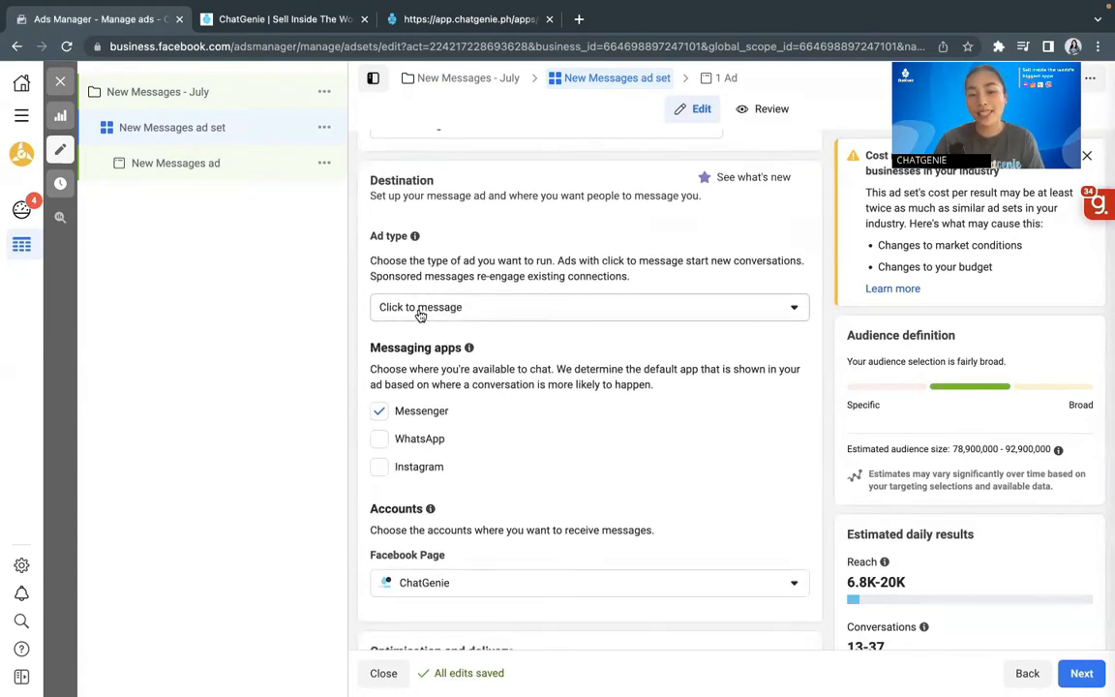
click(423, 306)
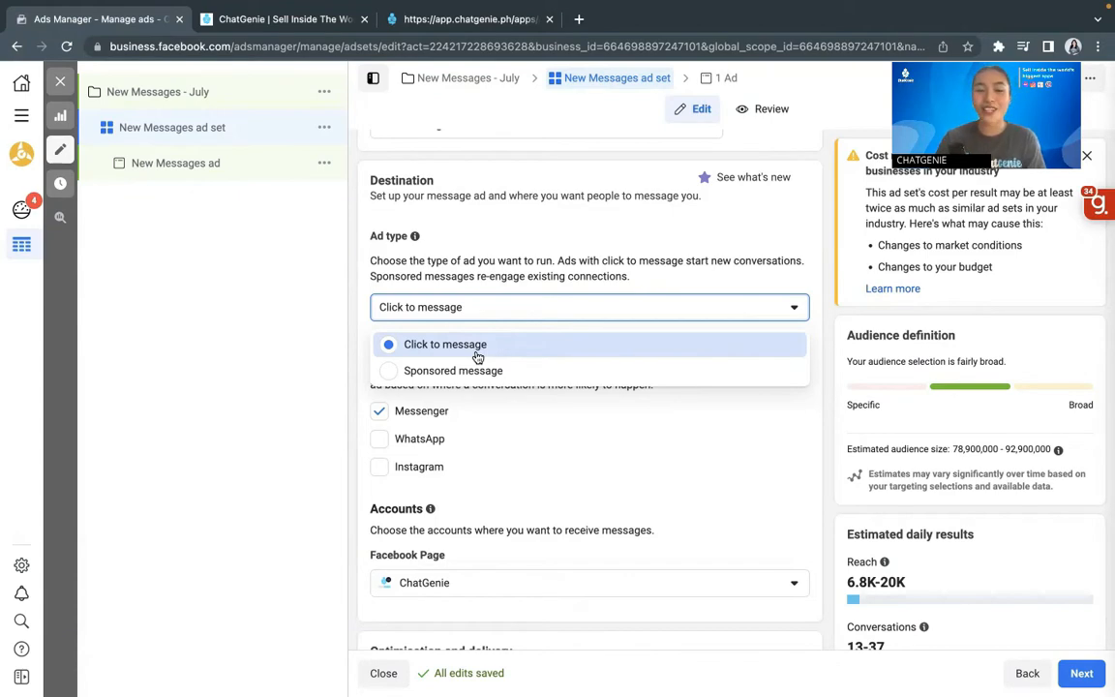
click(346, 341)
scroll(361, 374, down, 3)
scroll(376, 378, down, 1)
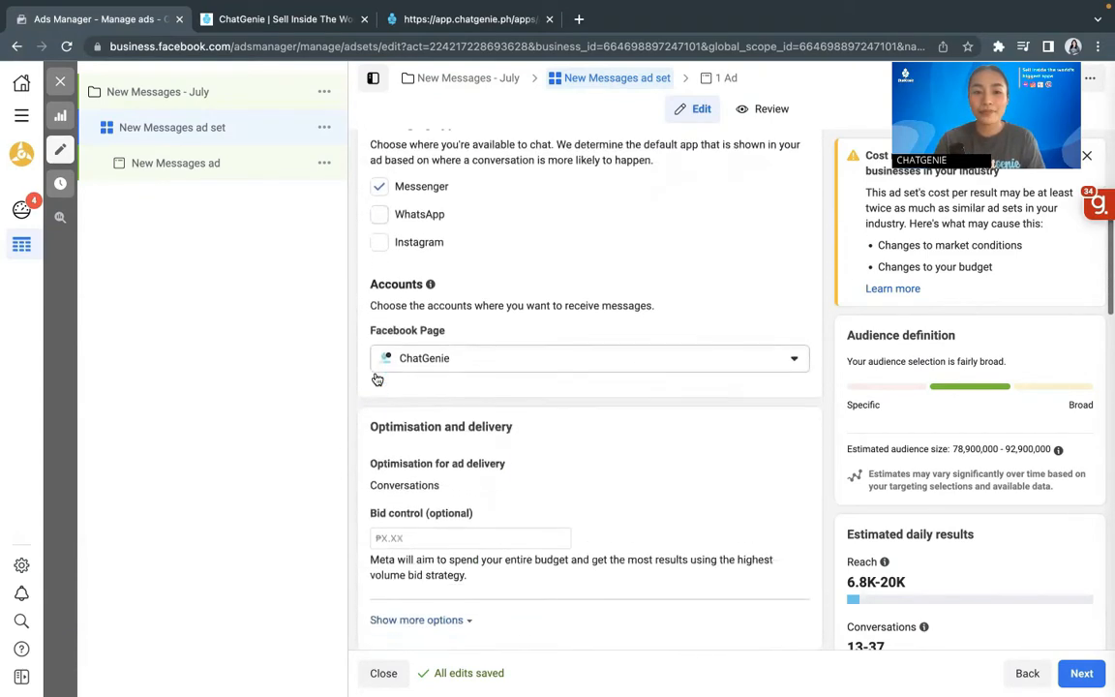
Give the ad set's schedule an end date of 31/7/2022 at 12:00
scroll(364, 368, down, 6)
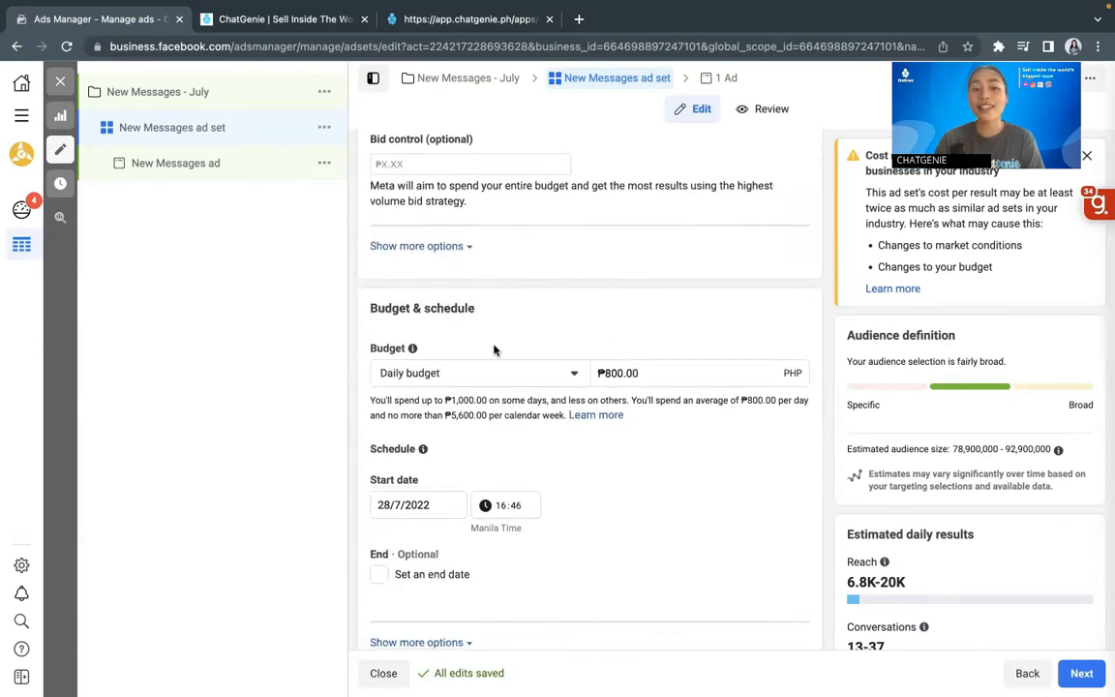
scroll(575, 428, down, 1)
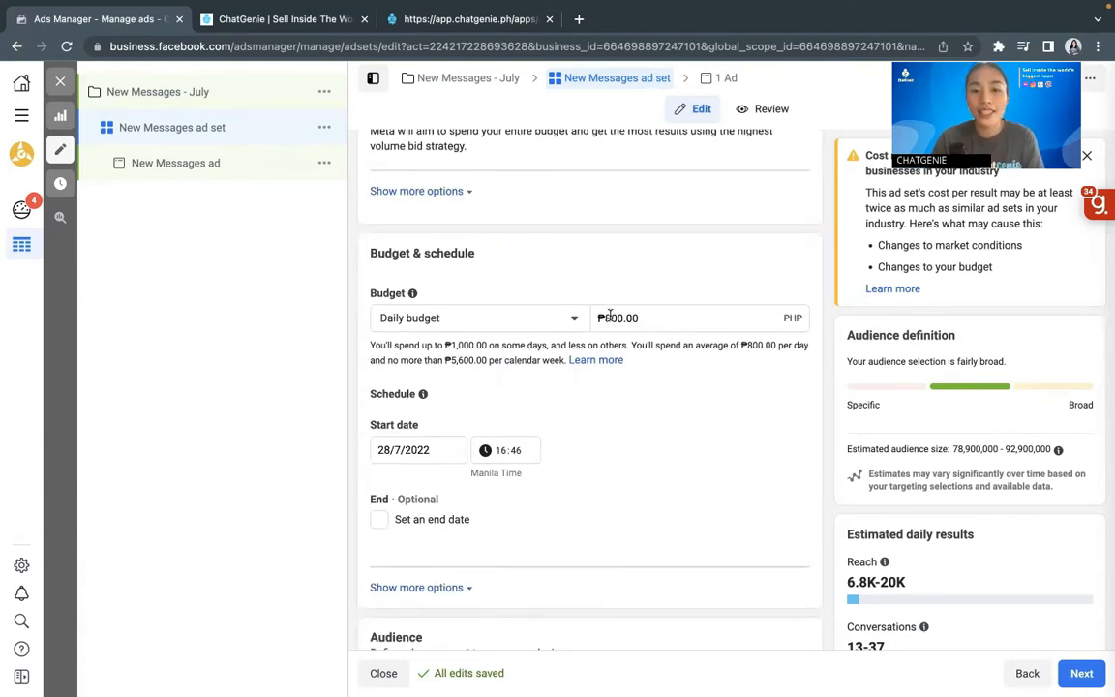
scroll(611, 329, down, 1)
scroll(596, 387, down, 1)
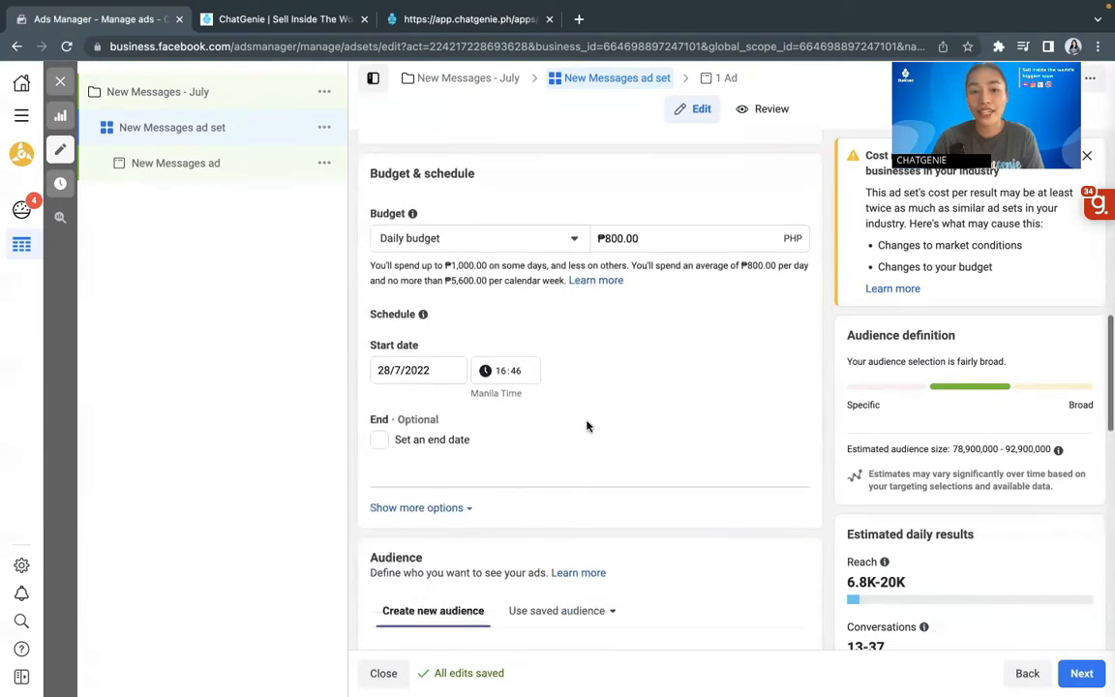
scroll(419, 363, down, 1)
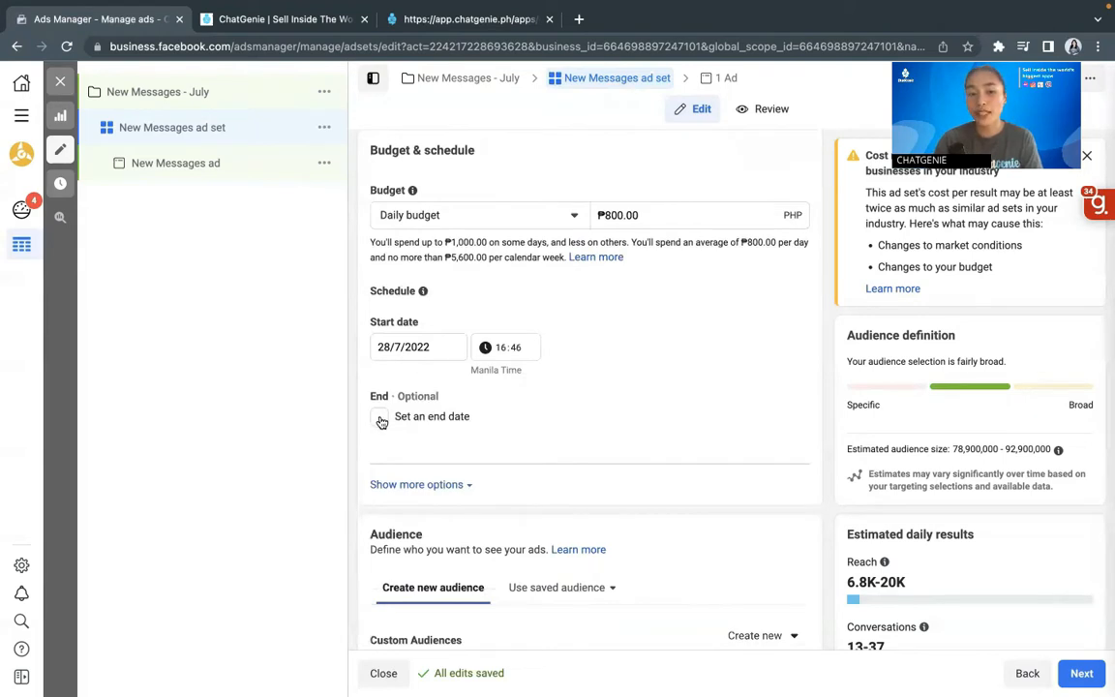
scroll(381, 422, down, 1)
click(380, 364)
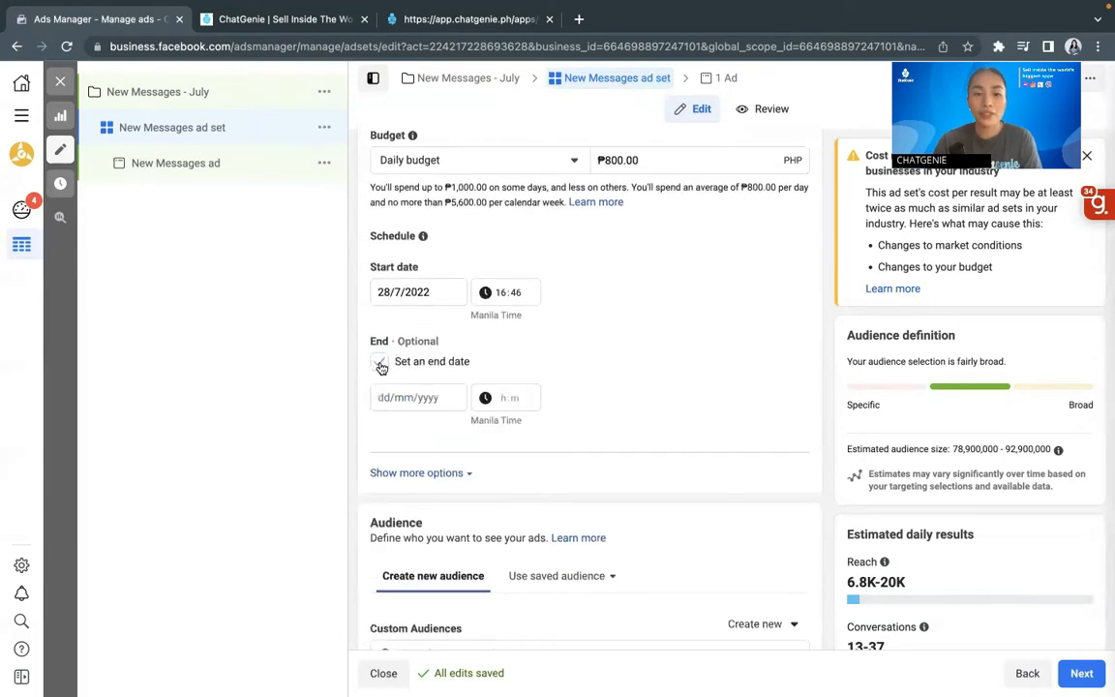
scroll(416, 378, down, 1)
click(431, 376)
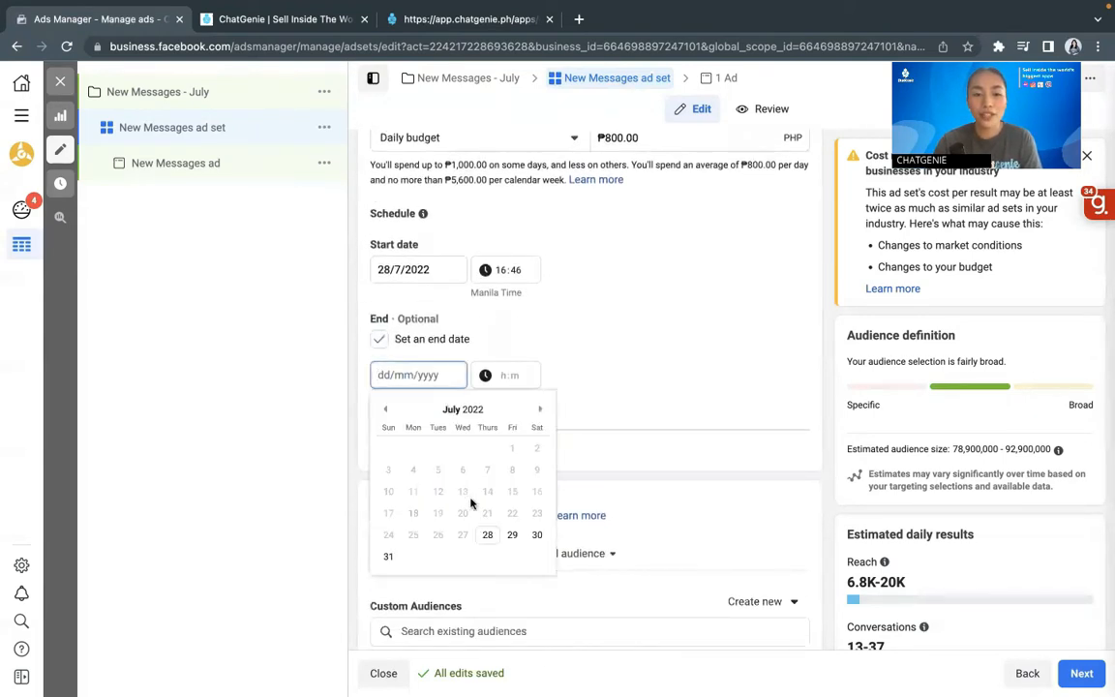
click(388, 555)
scroll(505, 393, down, 1)
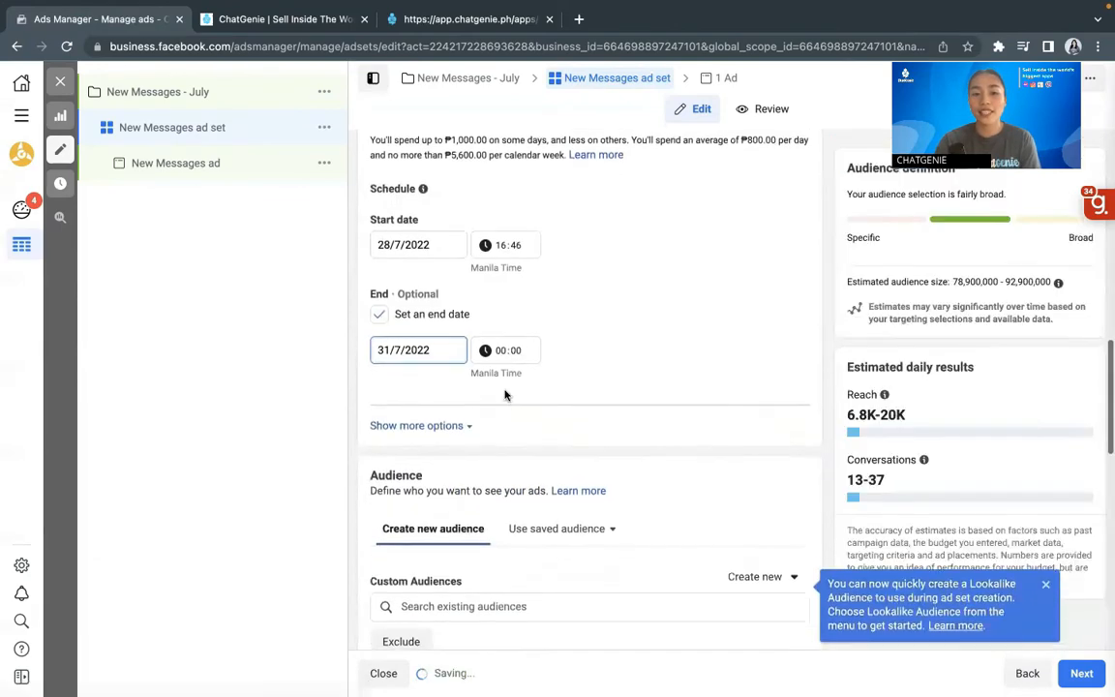
click(502, 346)
text(12)
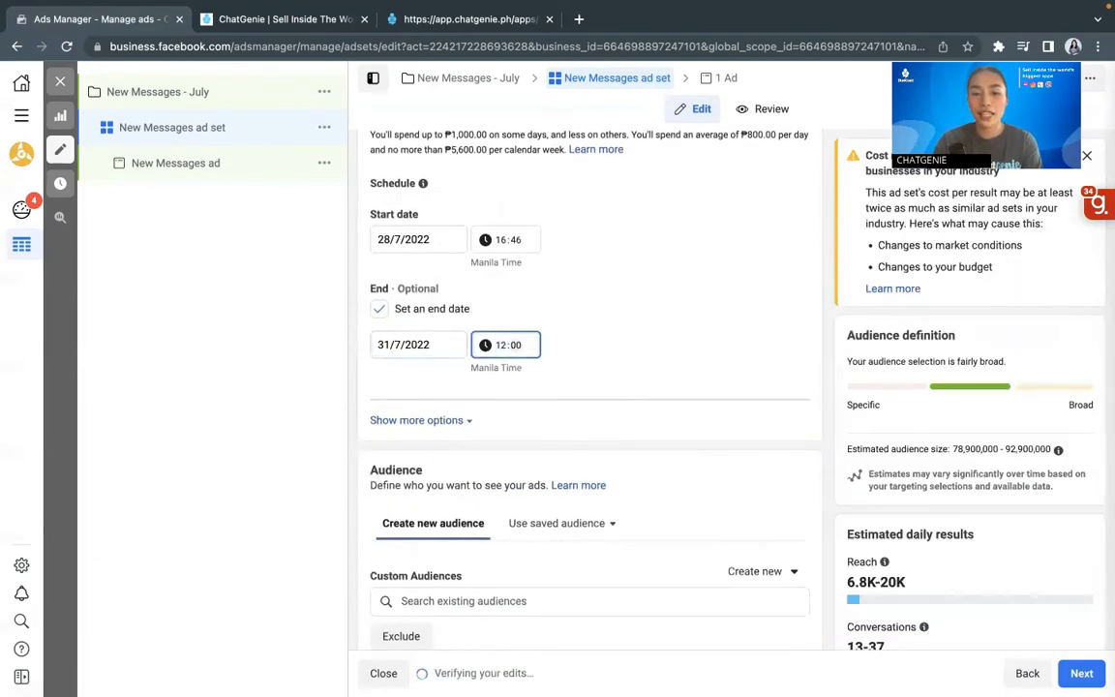
Review the ad set's audience settings, including custom audiences, location, age, gender and detailed targeting
scroll(562, 447, down, 2)
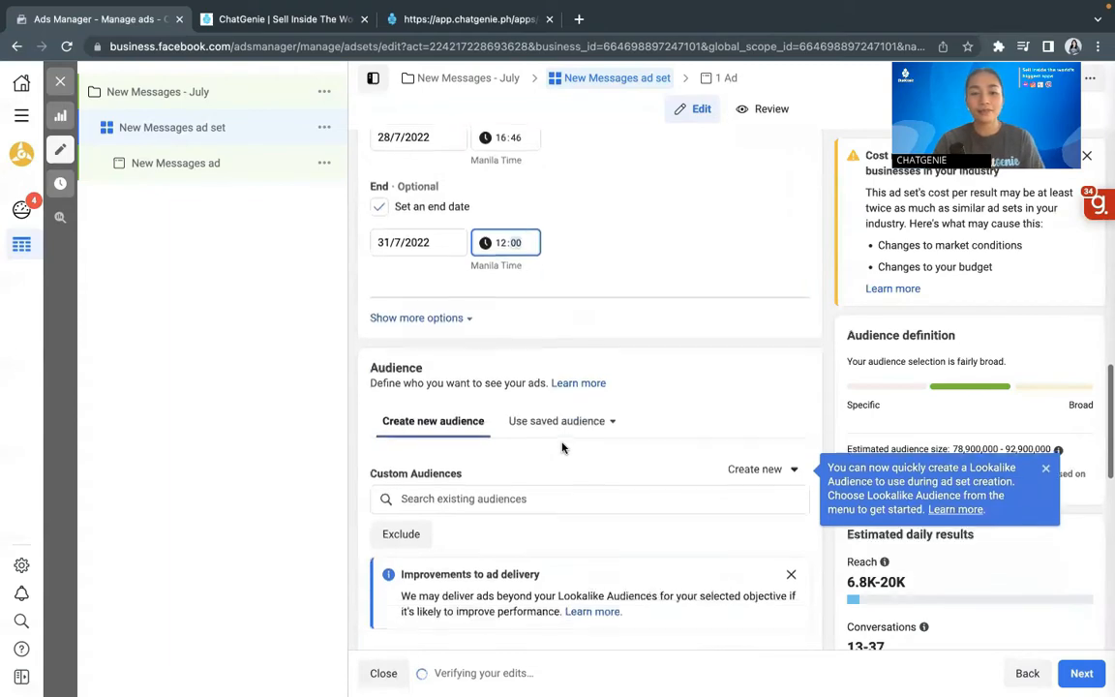
scroll(564, 446, down, 1)
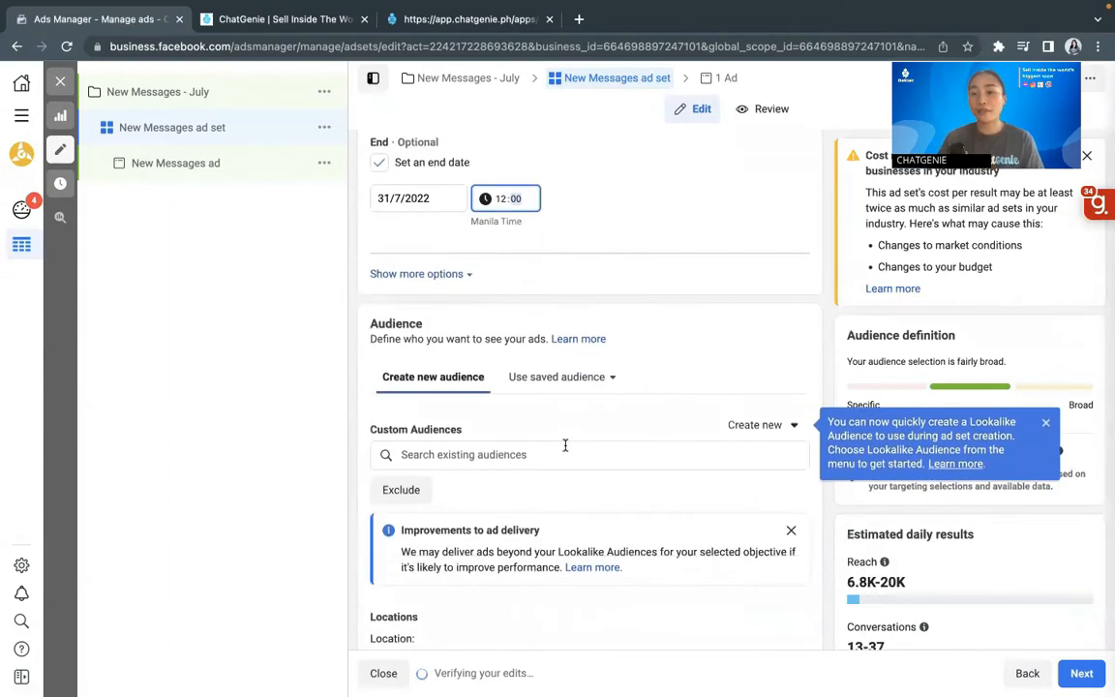
scroll(565, 446, down, 2)
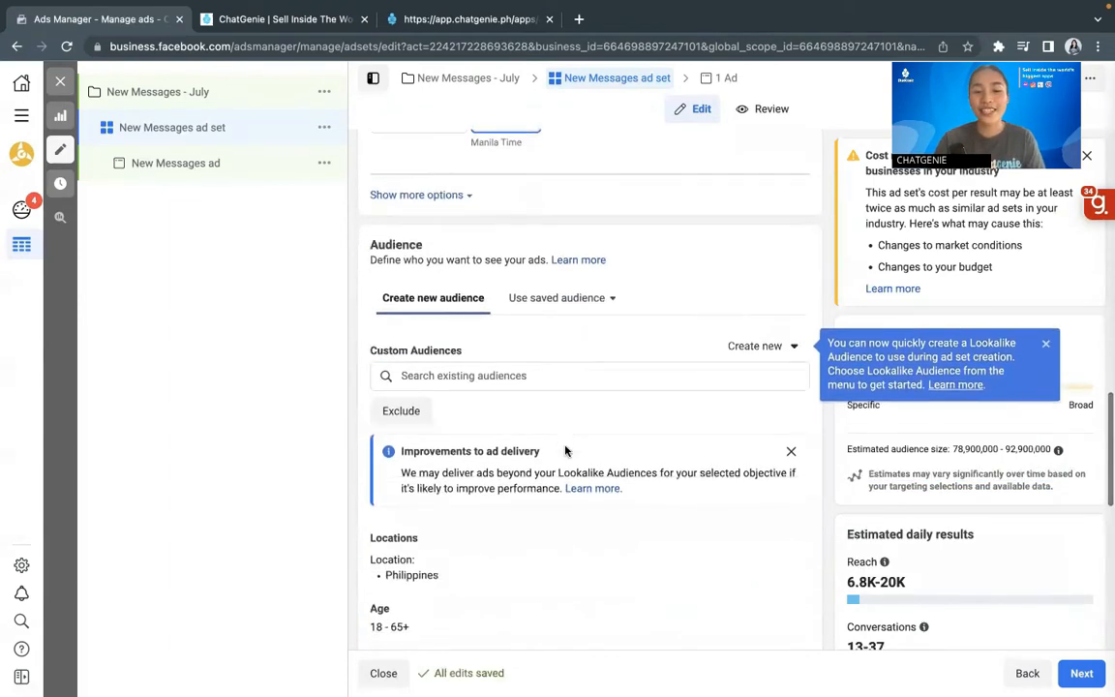
scroll(567, 450, down, 1)
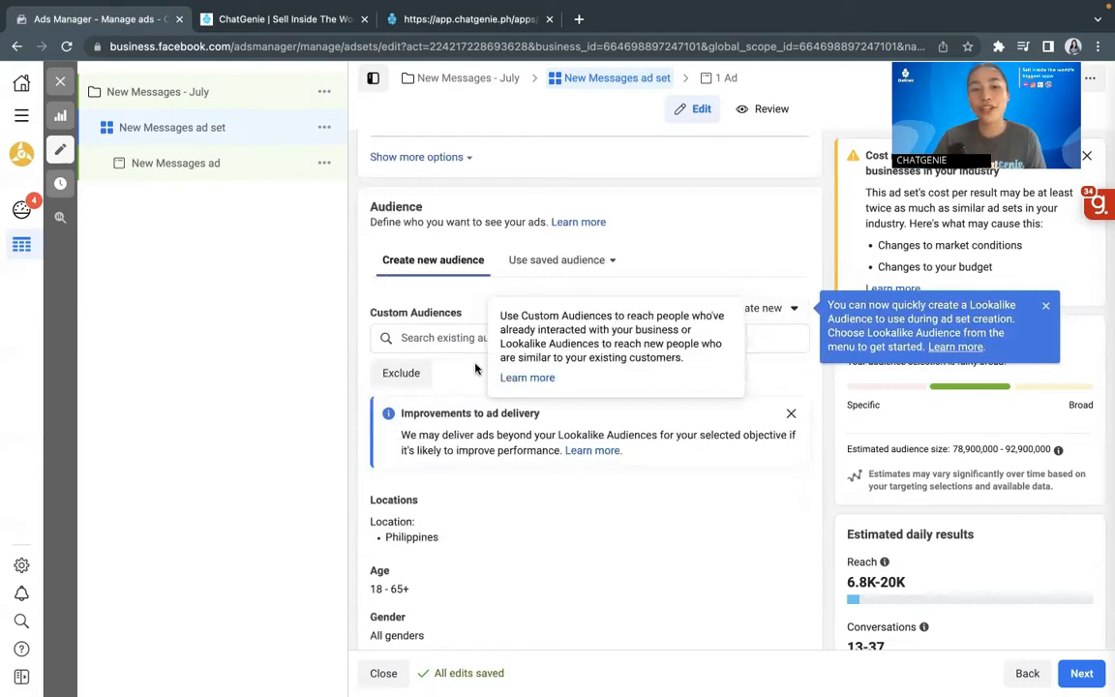
scroll(427, 327, down, 1)
scroll(463, 370, down, 3)
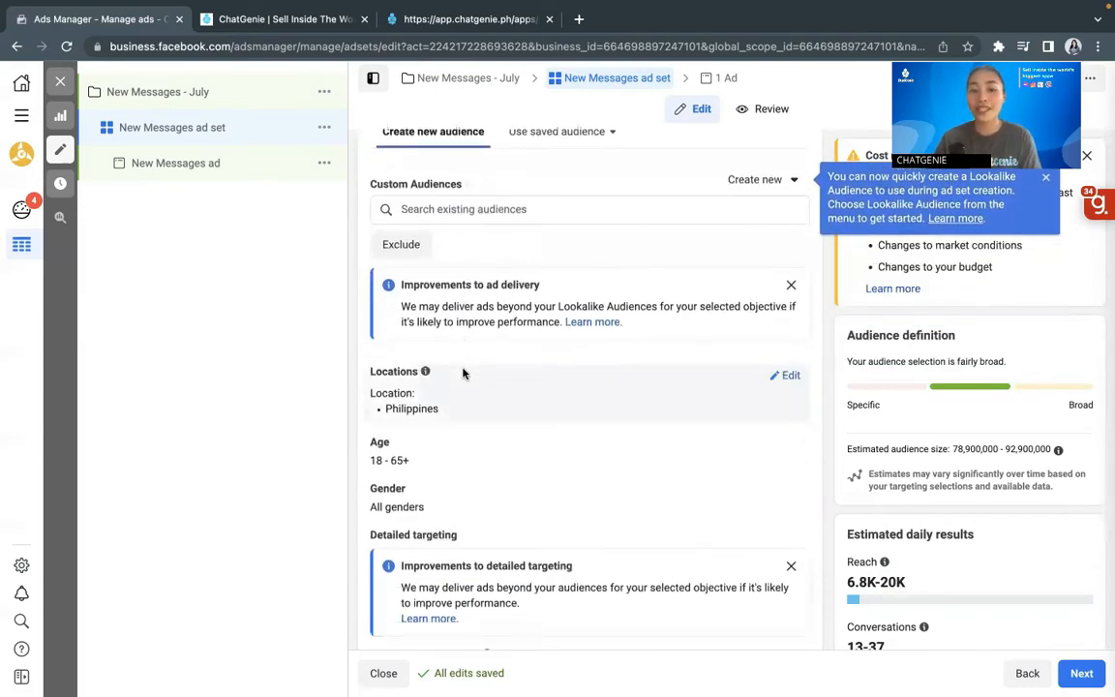
scroll(530, 491, down, 1)
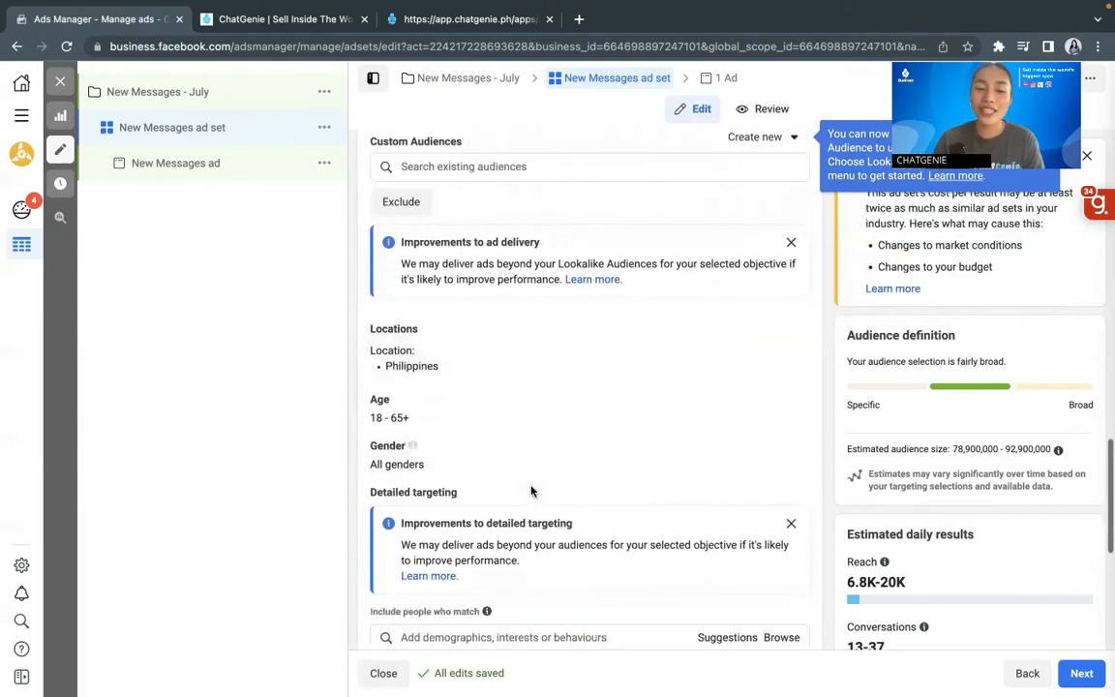
scroll(463, 413, down, 1)
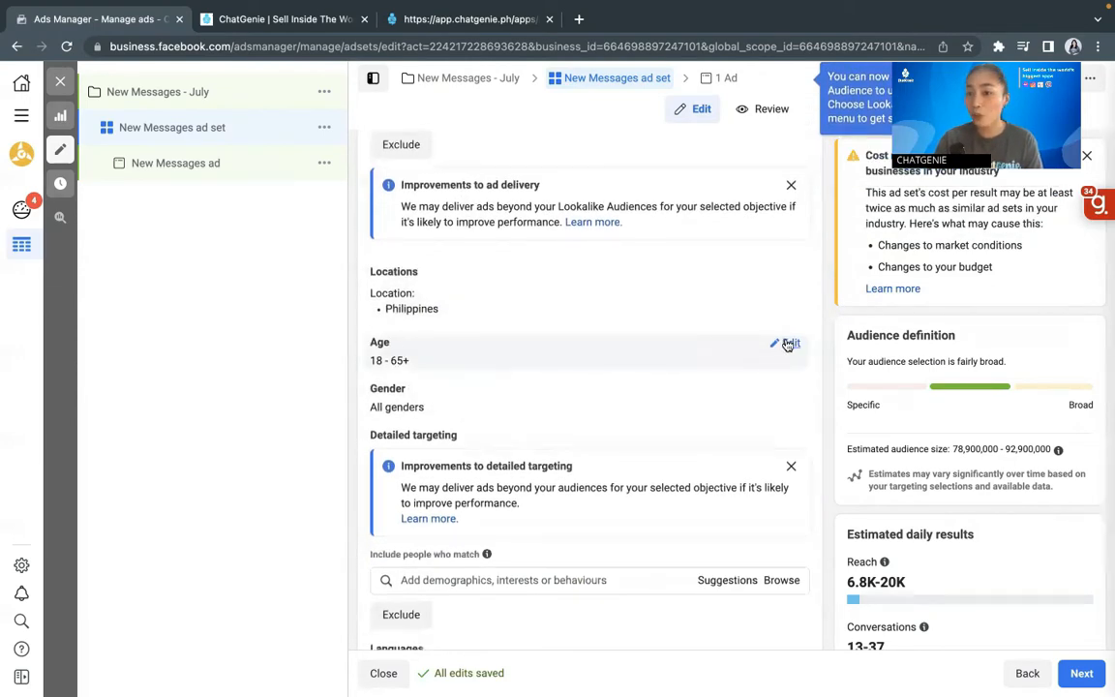
Set the audience's age range to 25 through 45
click(789, 345)
scroll(387, 264, down, 2)
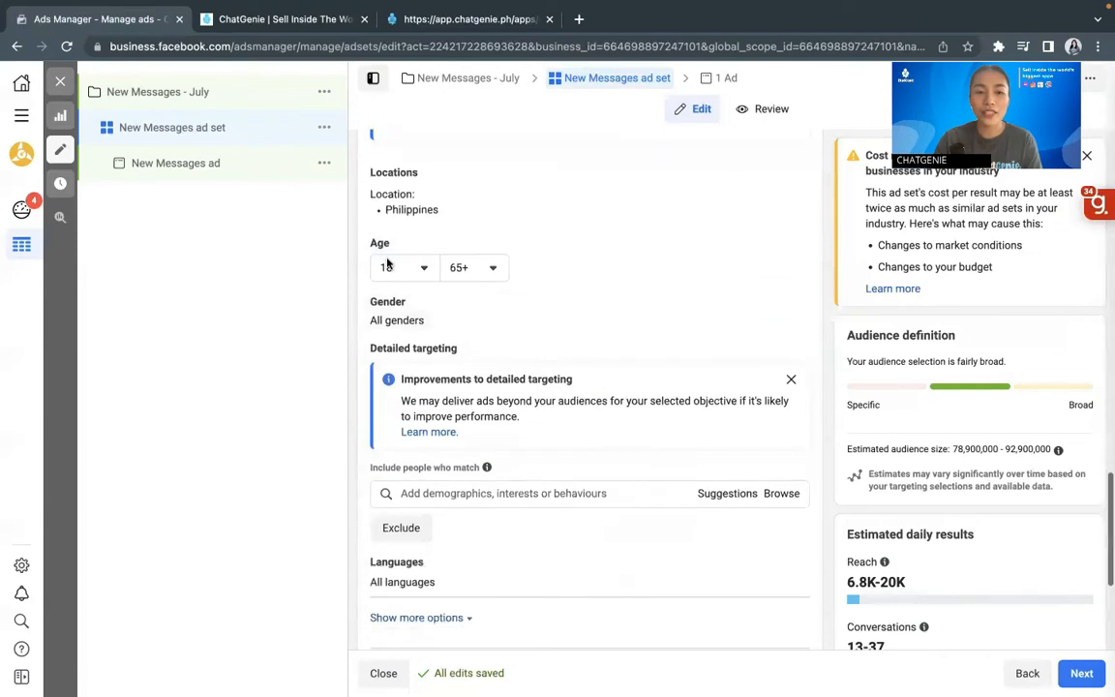
click(388, 263)
scroll(415, 414, down, 2)
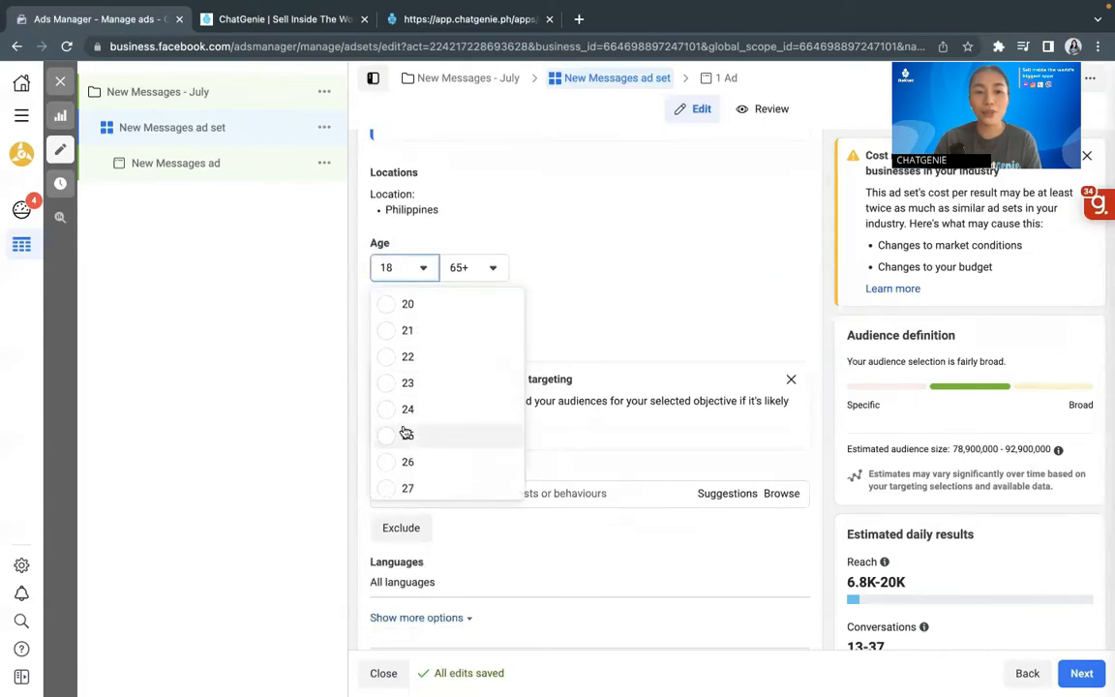
click(407, 434)
click(490, 268)
scroll(493, 412, up, 2)
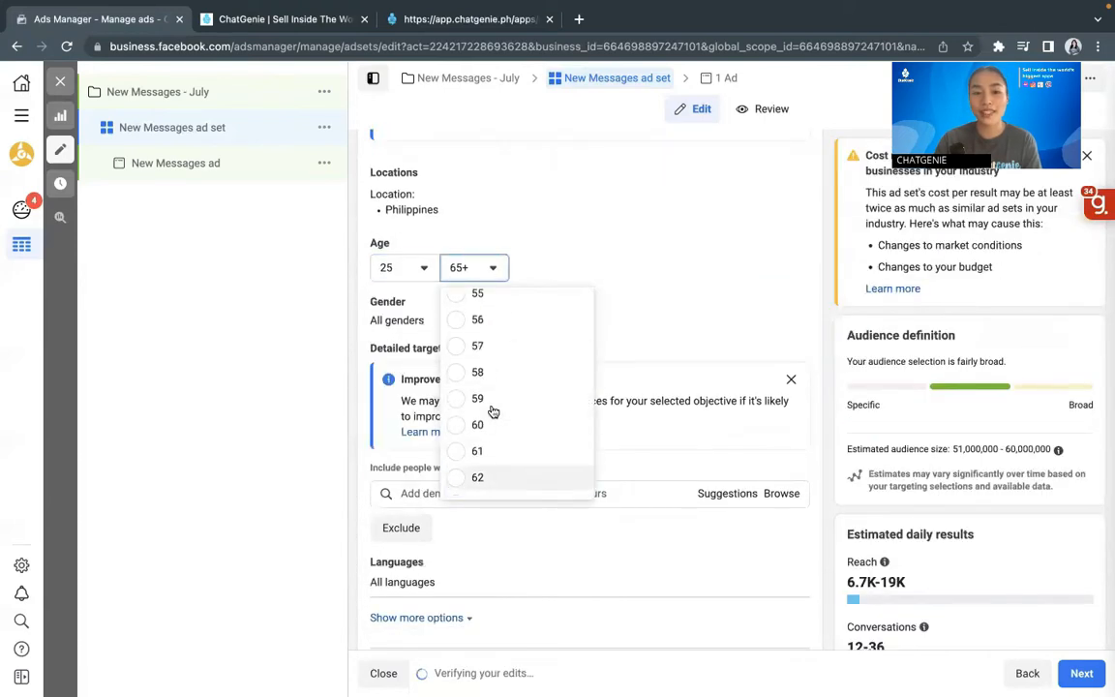
scroll(493, 411, up, 4)
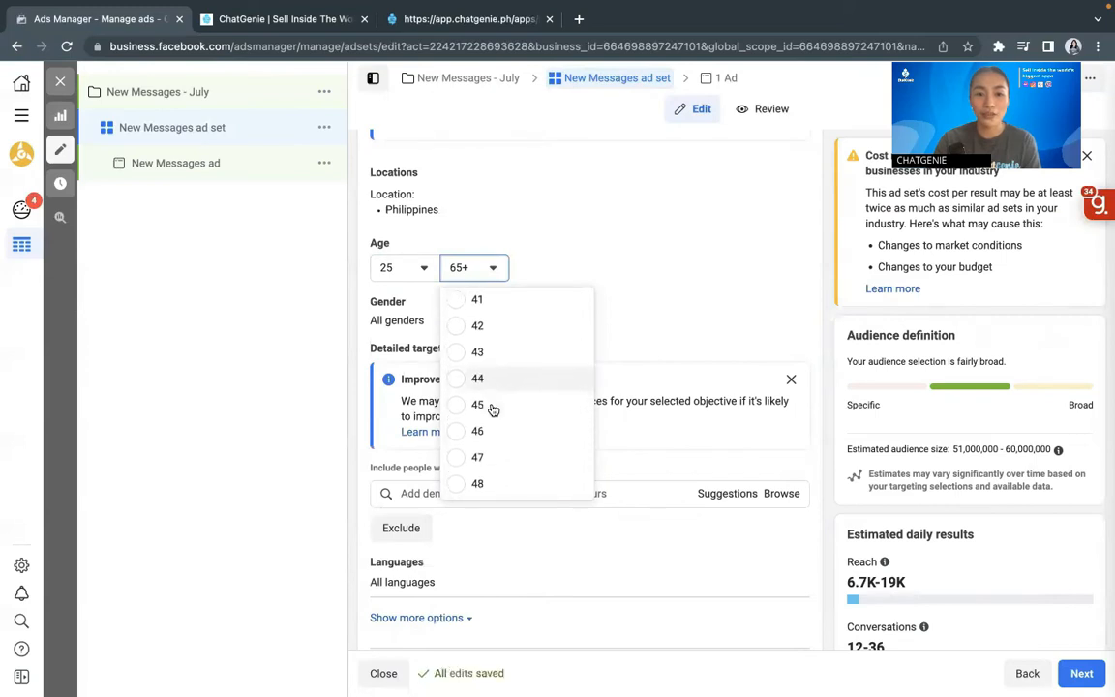
click(491, 407)
Add Small and medium enterprises, Entrepreneurship, Small business, Small business owners and Owner and CEO to the audience's detailed targeting
scroll(485, 523, down, 2)
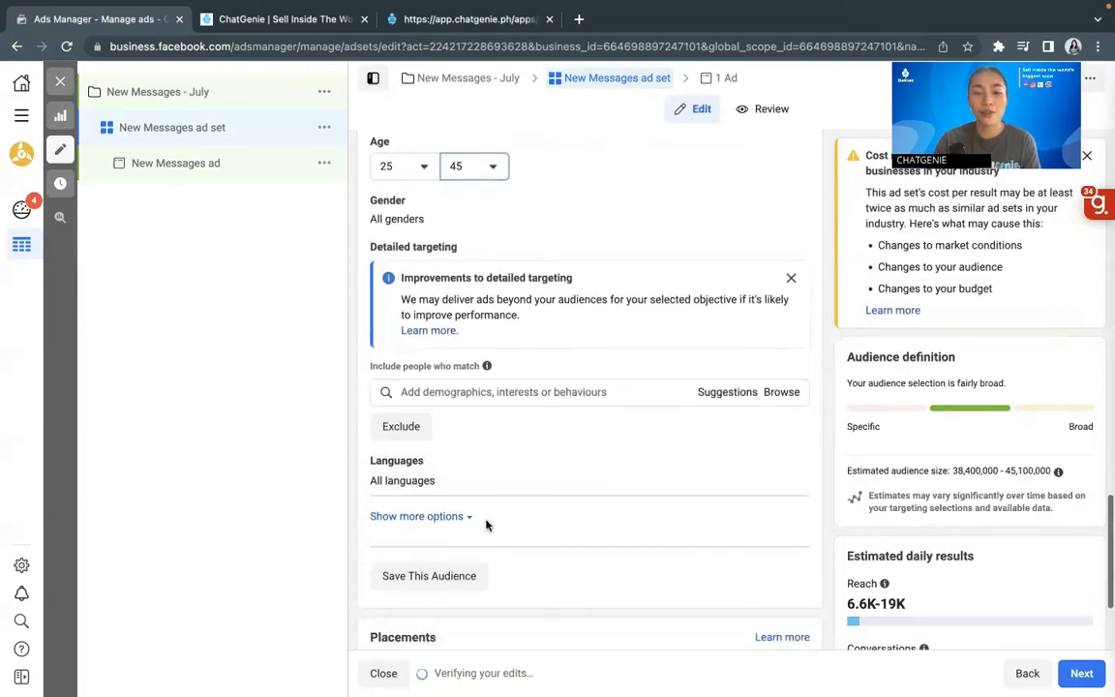
click(726, 393)
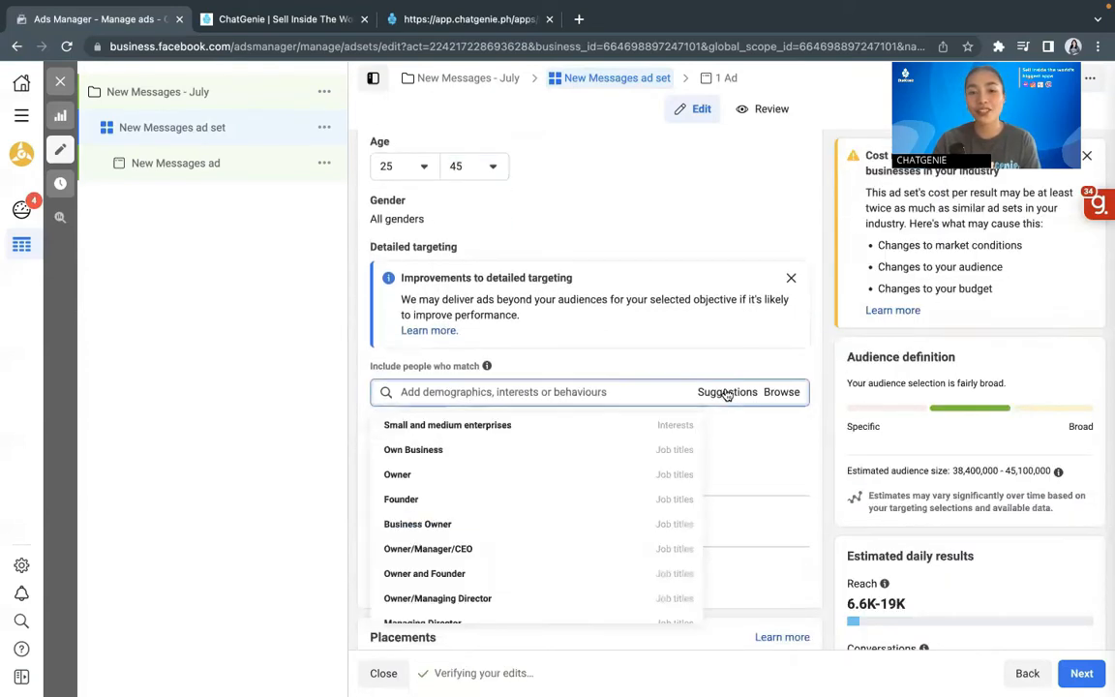
click(440, 426)
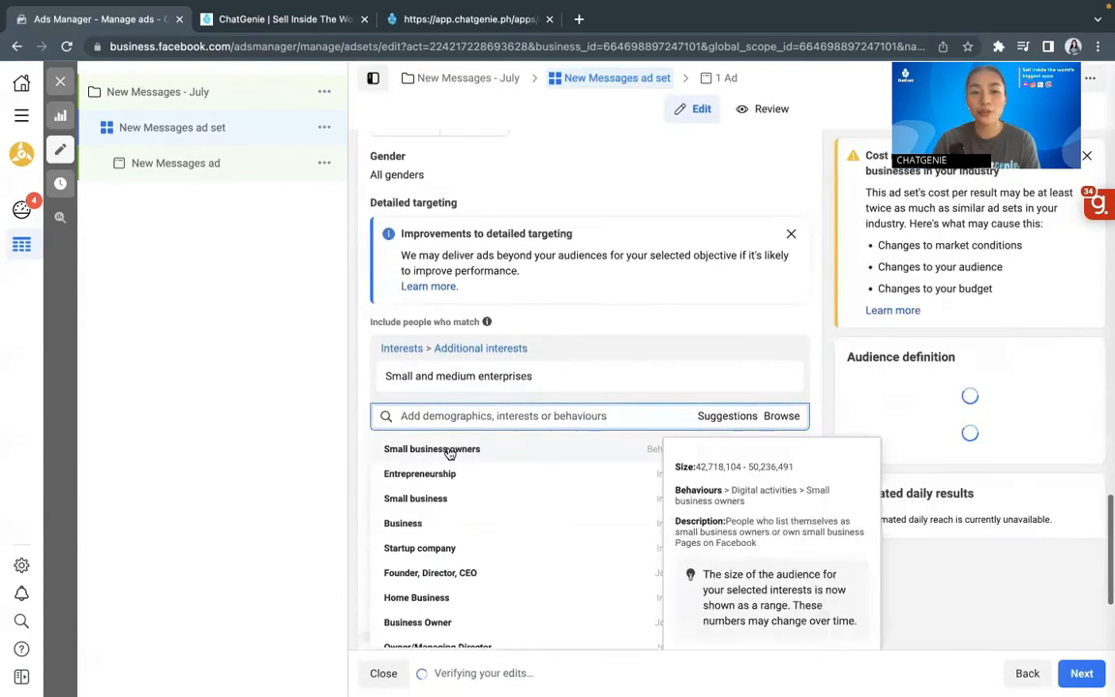
click(421, 473)
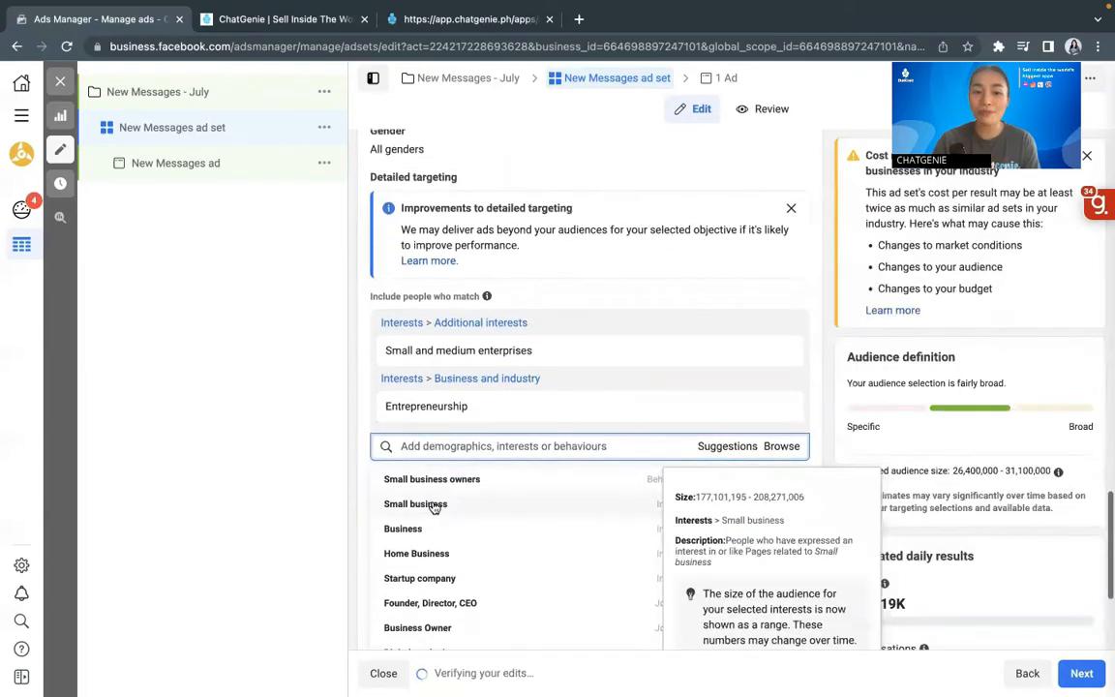
click(435, 508)
click(445, 515)
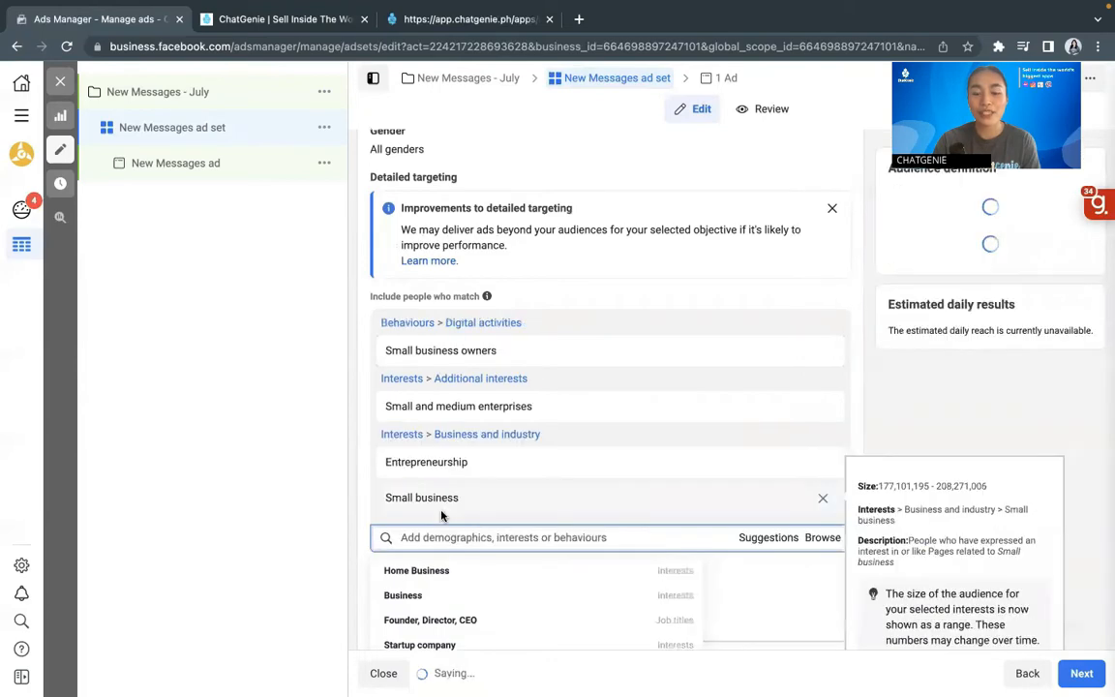
scroll(442, 517, down, 1)
scroll(390, 464, down, 1)
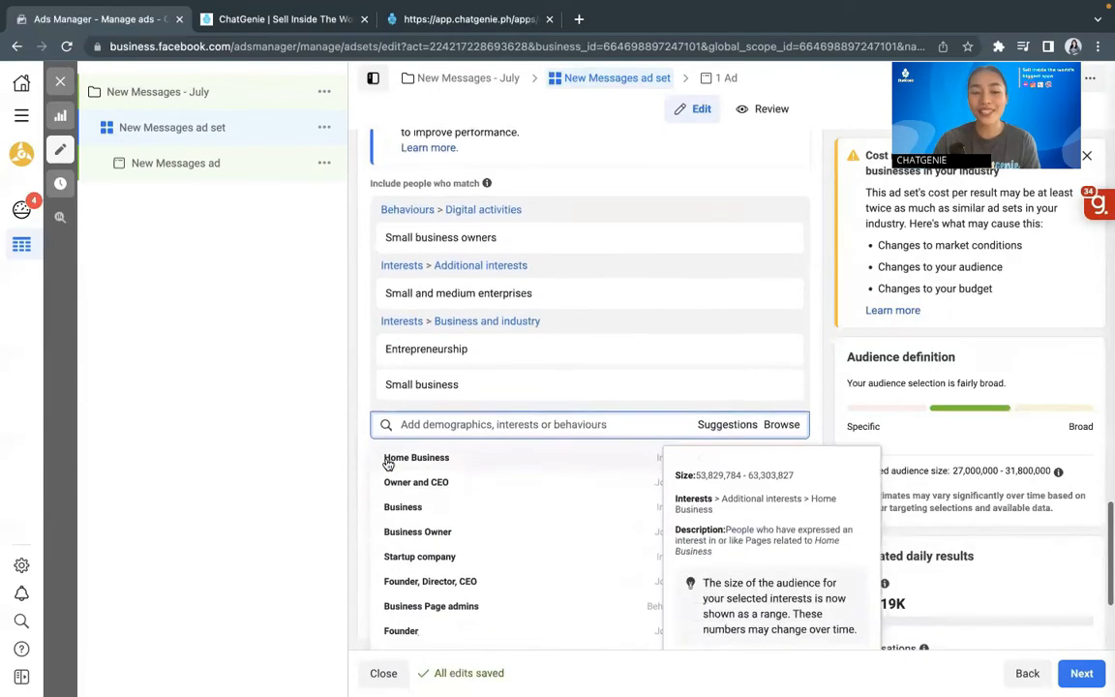
click(393, 483)
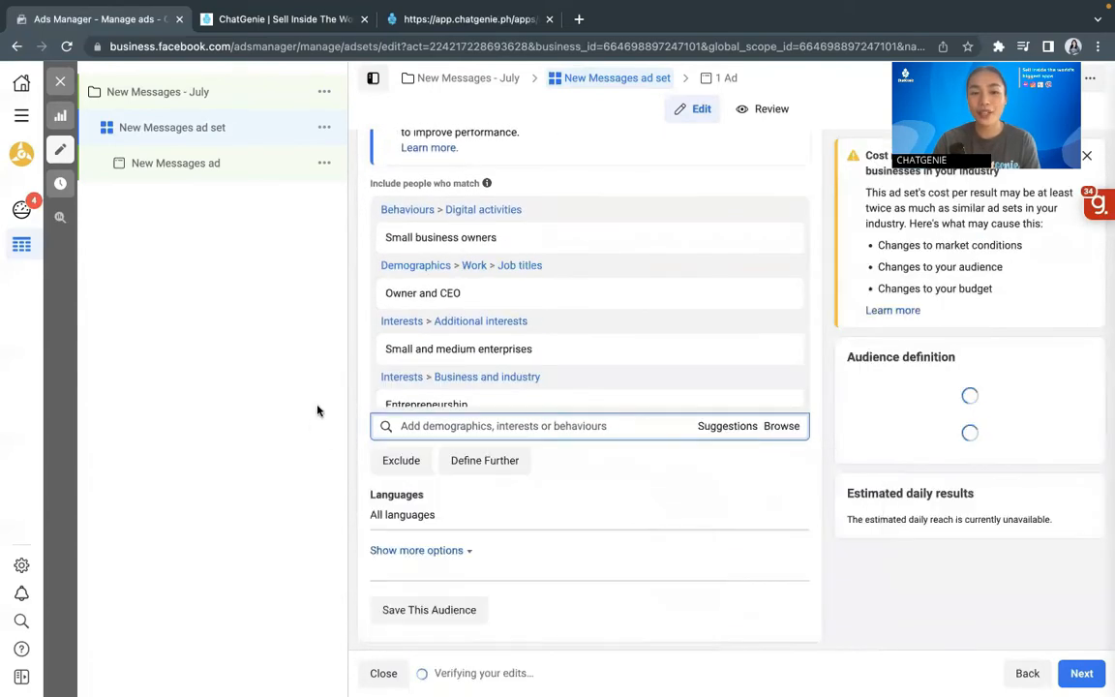
Review the chosen detailed targeting, keep Automatic placements for the ad set and proceed to the ad's settings
scroll(474, 431, up, 2)
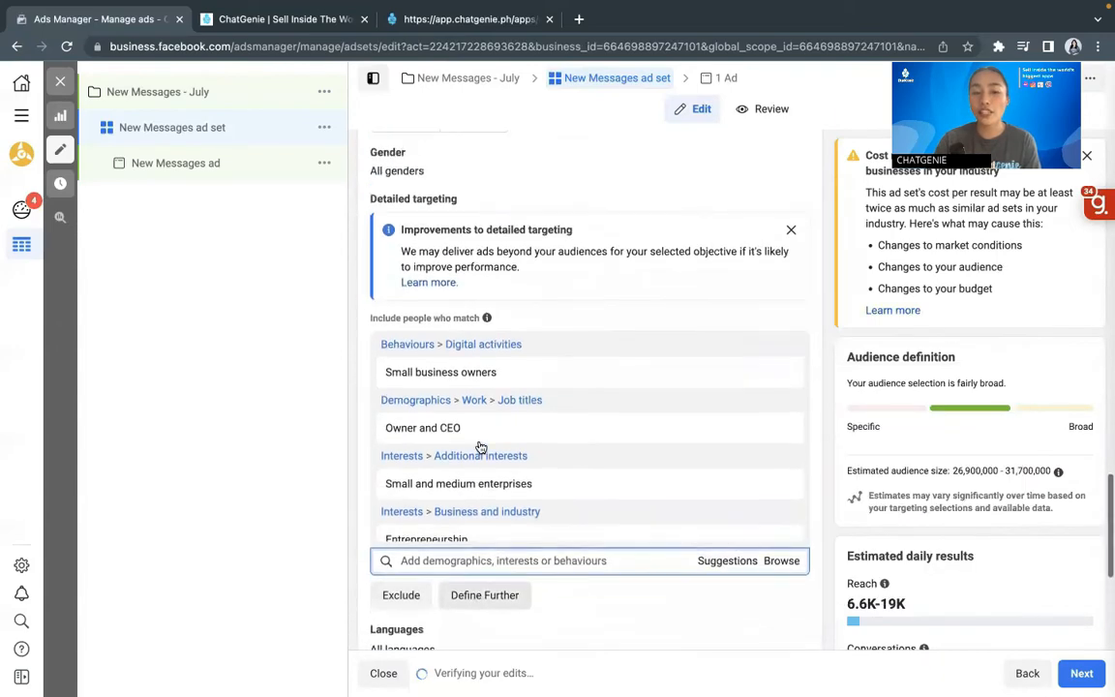
scroll(481, 446, up, 1)
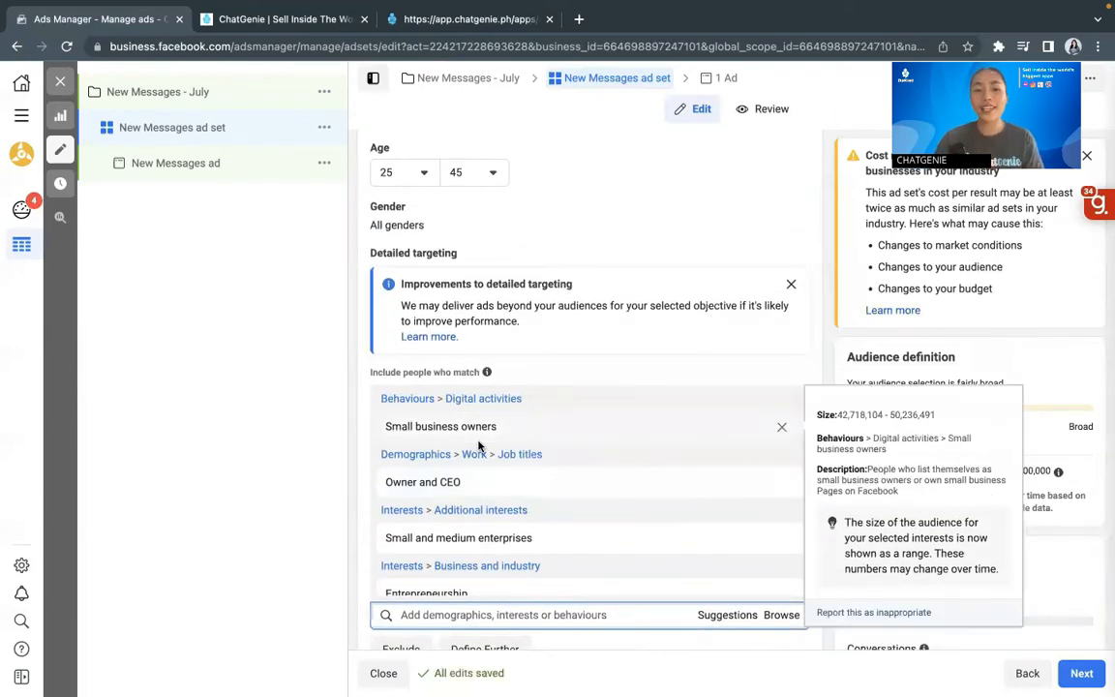
click(782, 426)
scroll(367, 533, down, 5)
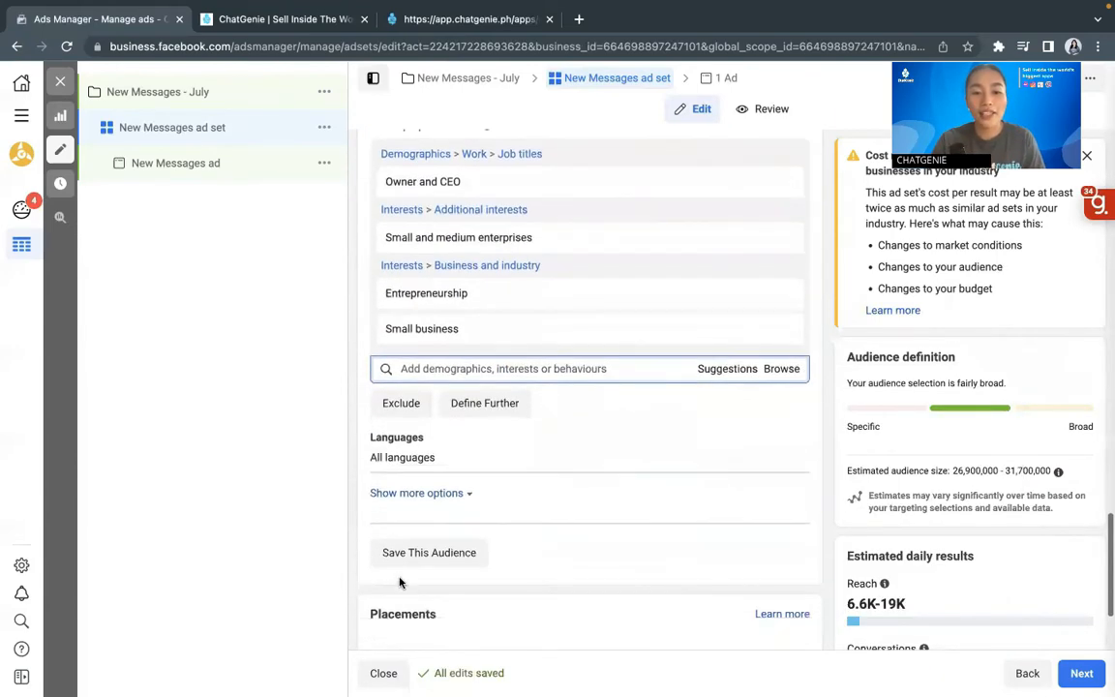
scroll(404, 571, down, 3)
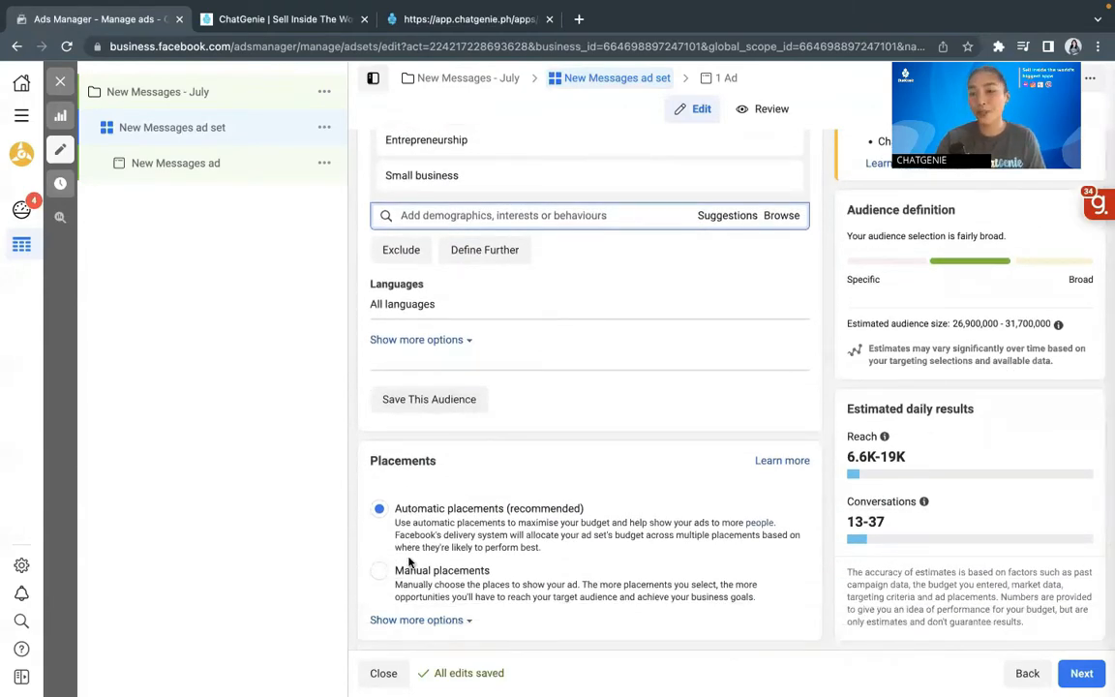
click(1081, 672)
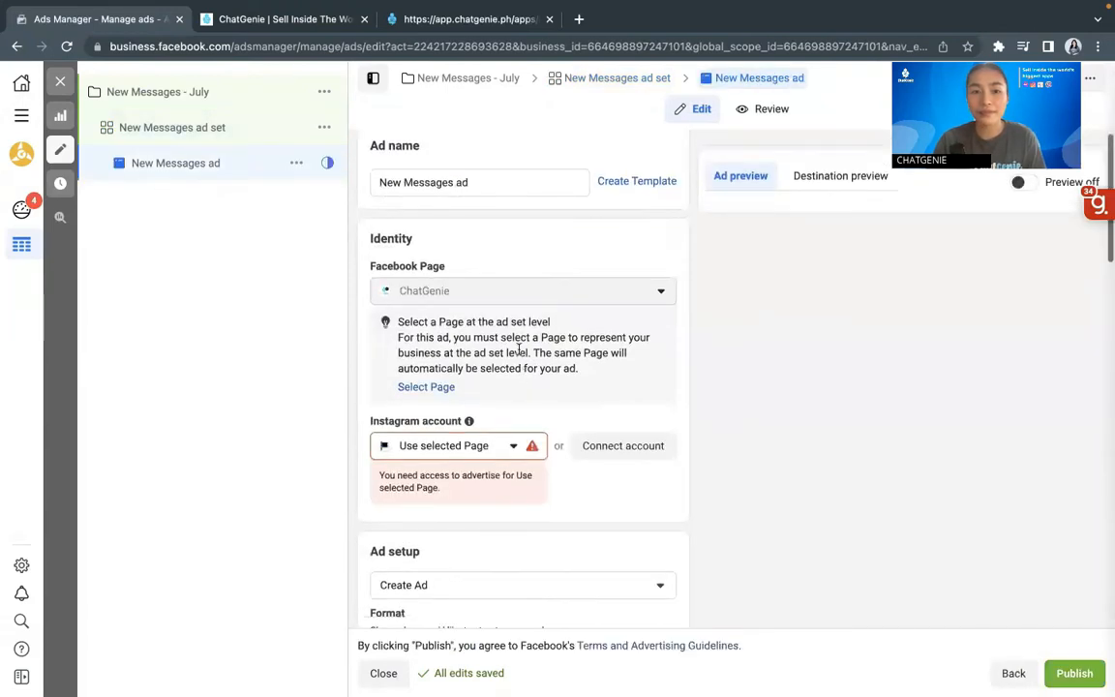
Select chatgenie.ph as the Instagram account in the ad's identity settings
scroll(521, 366, down, 1)
scroll(518, 353, up, 1)
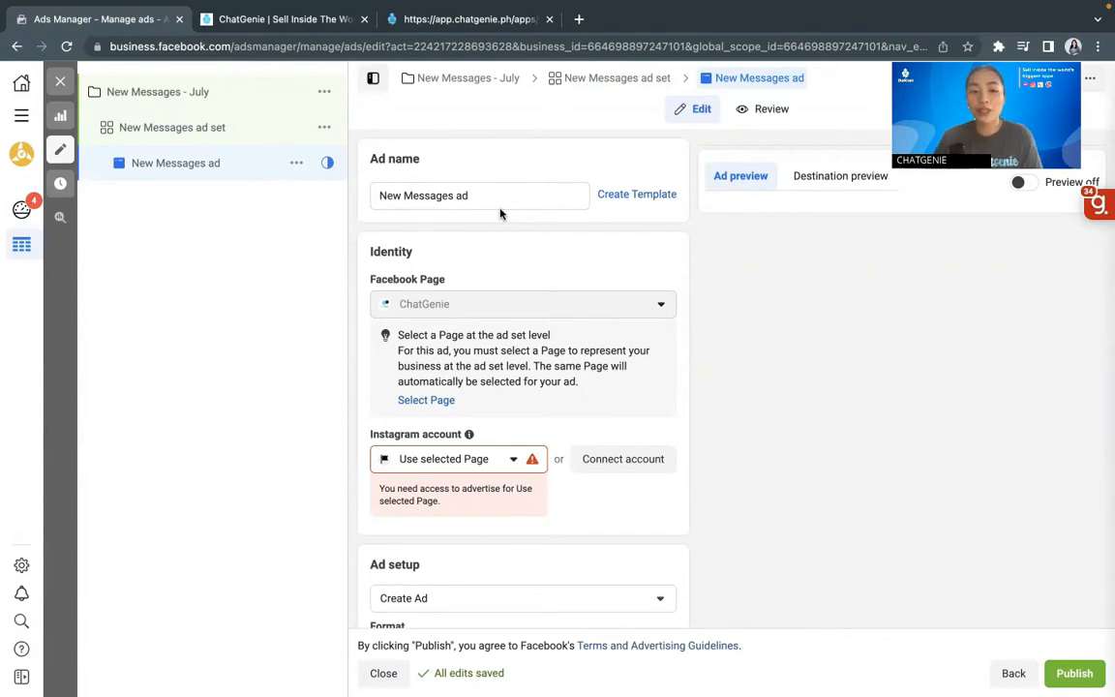
scroll(504, 378, down, 3)
click(455, 322)
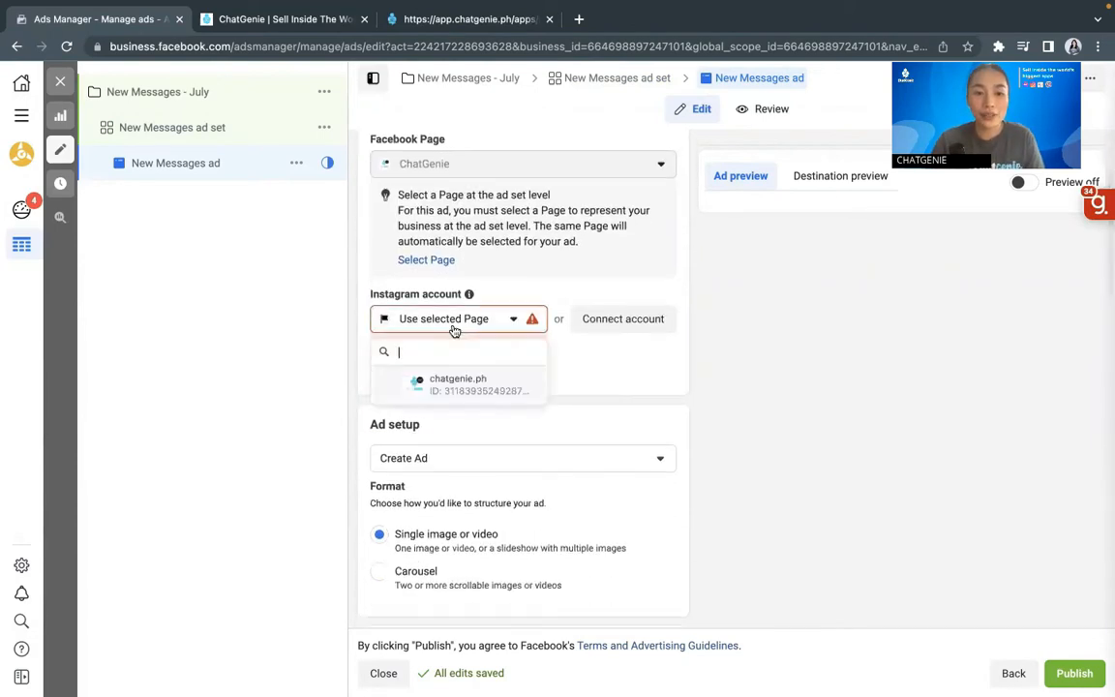
click(451, 383)
Check the available ad setup options, leaving Create Ad with the Single image or video format selected
scroll(493, 471, down, 1)
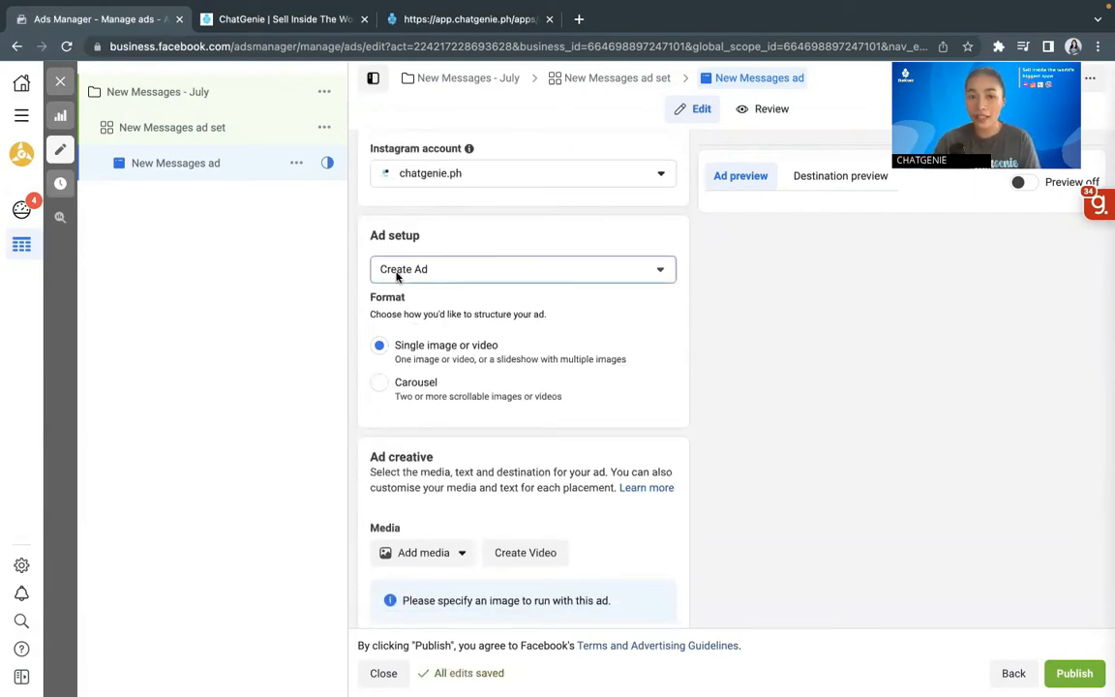
click(397, 277)
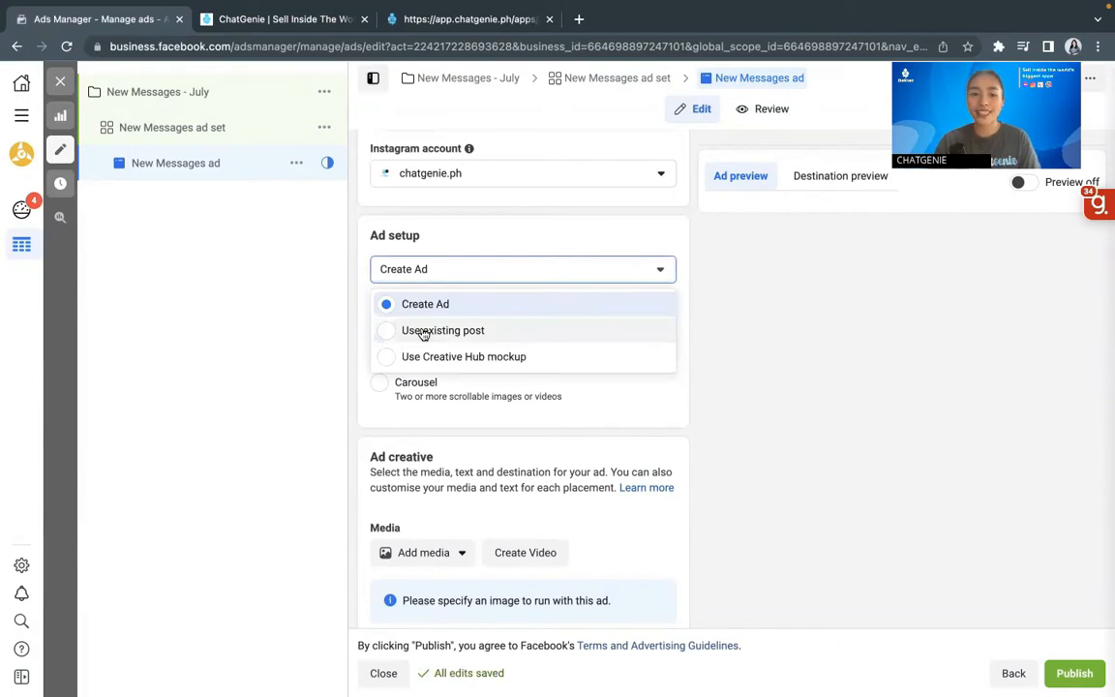
click(344, 380)
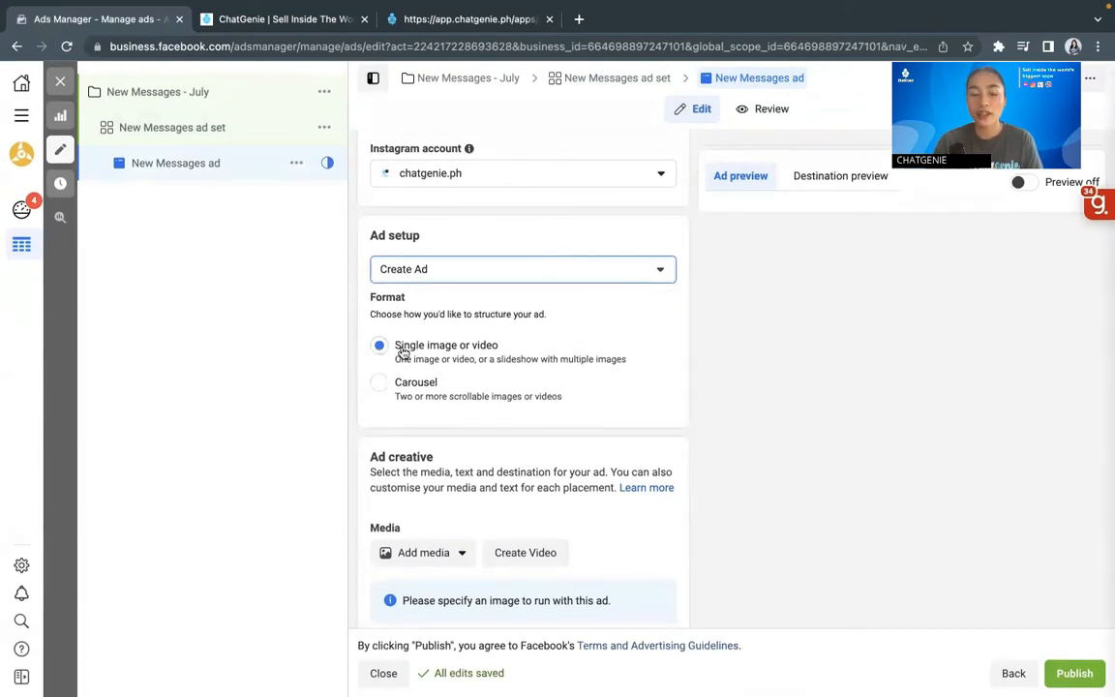
scroll(445, 407, down, 2)
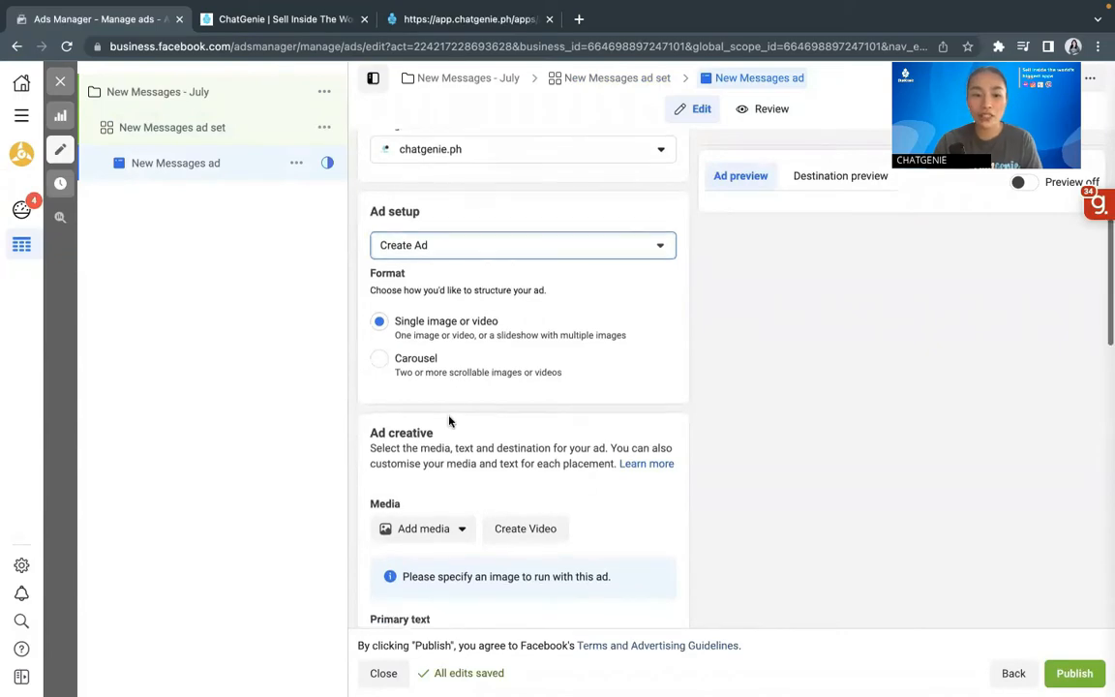
Add the account image "Sell inside the world's biggest apps!" as the ad's media, keeping the original crop for all placements
scroll(444, 465, down, 3)
click(416, 332)
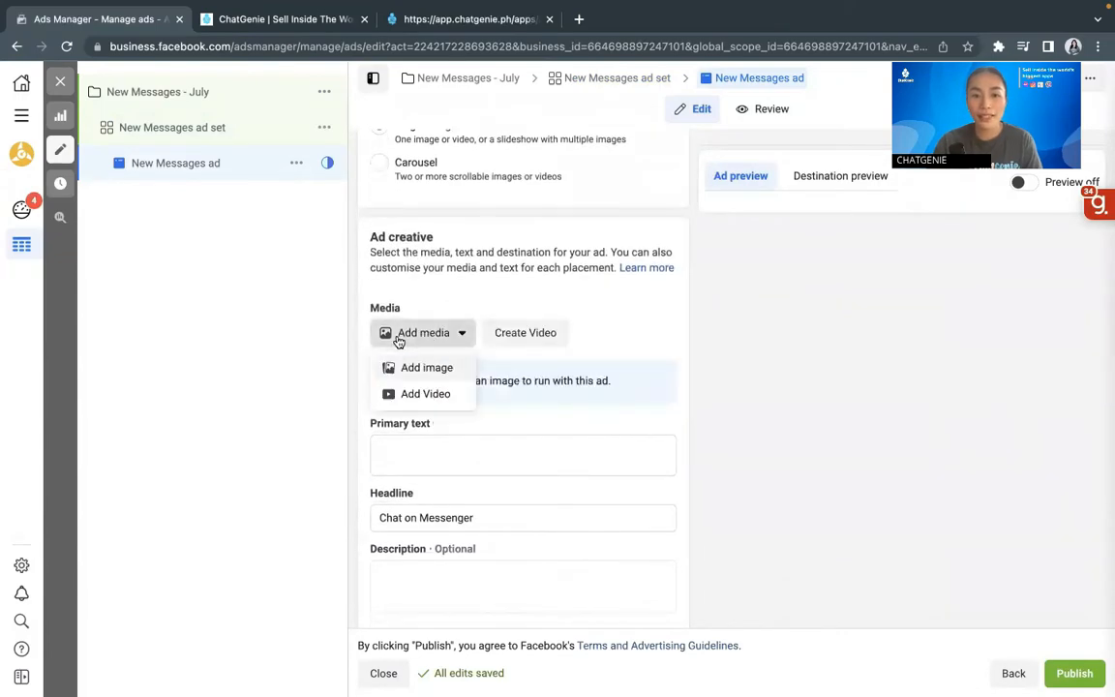
click(413, 370)
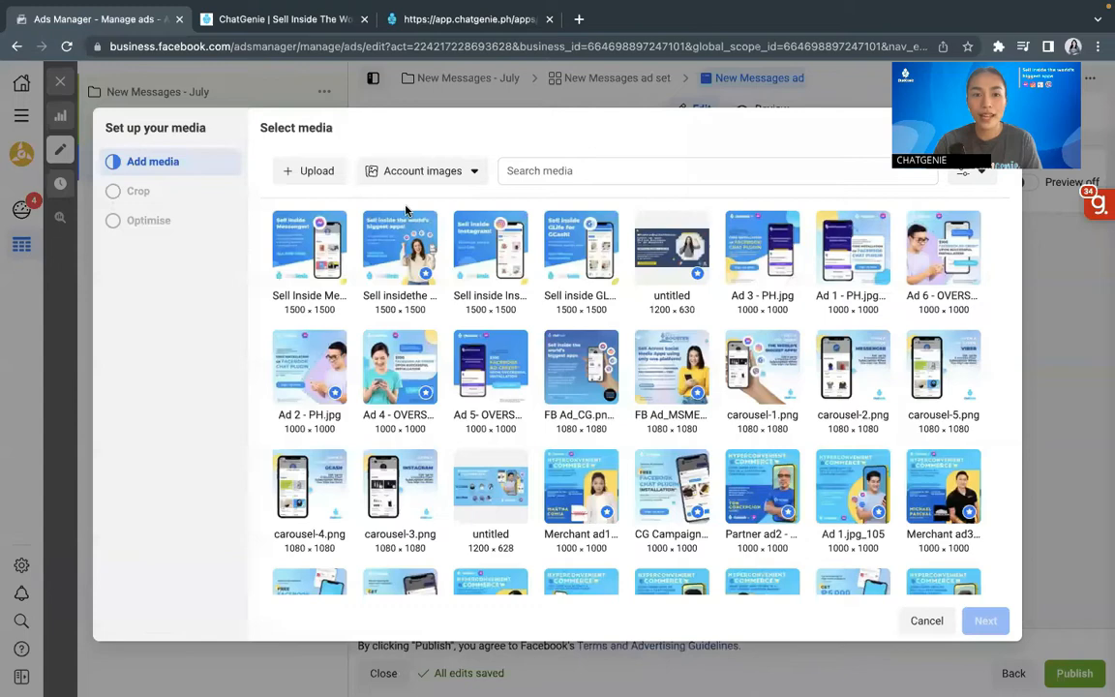
click(395, 258)
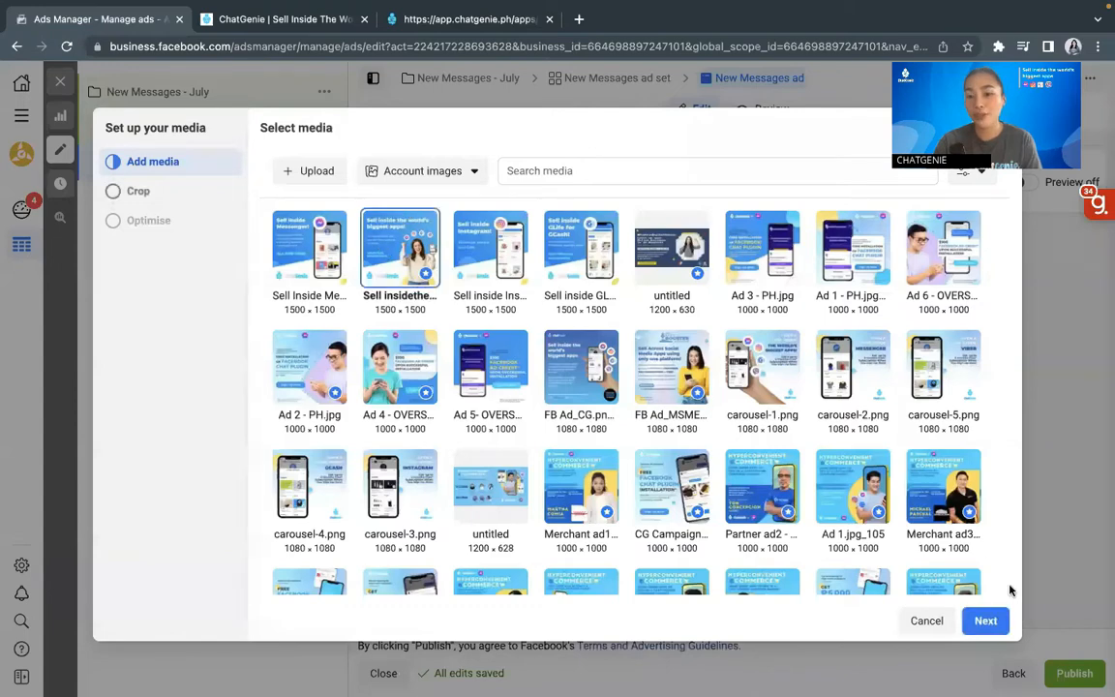
click(985, 621)
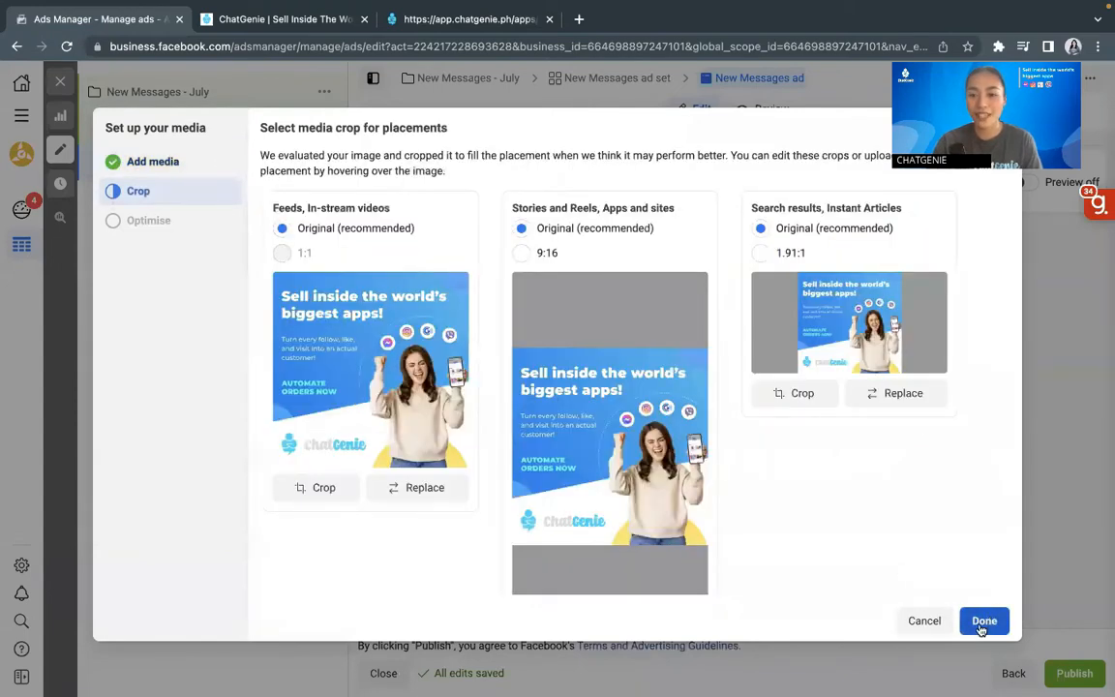
click(983, 624)
Enter "Create an online store inside your Messenger within minutes." as the ad's primary text
scroll(545, 436, down, 3)
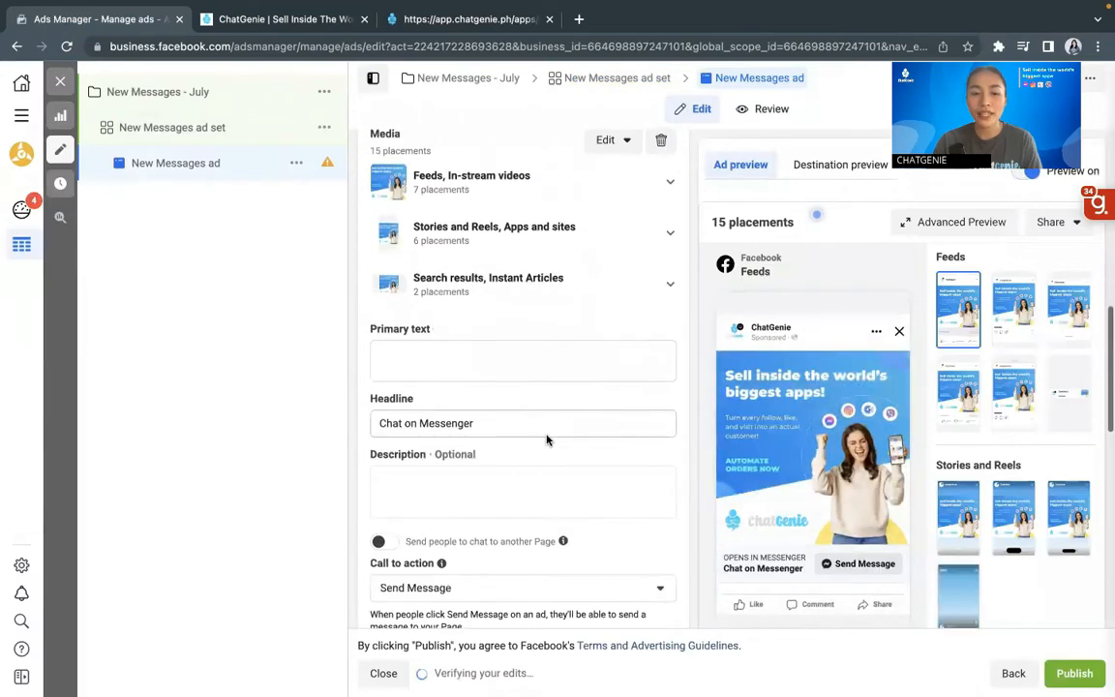
scroll(547, 439, down, 1)
scroll(378, 402, down, 2)
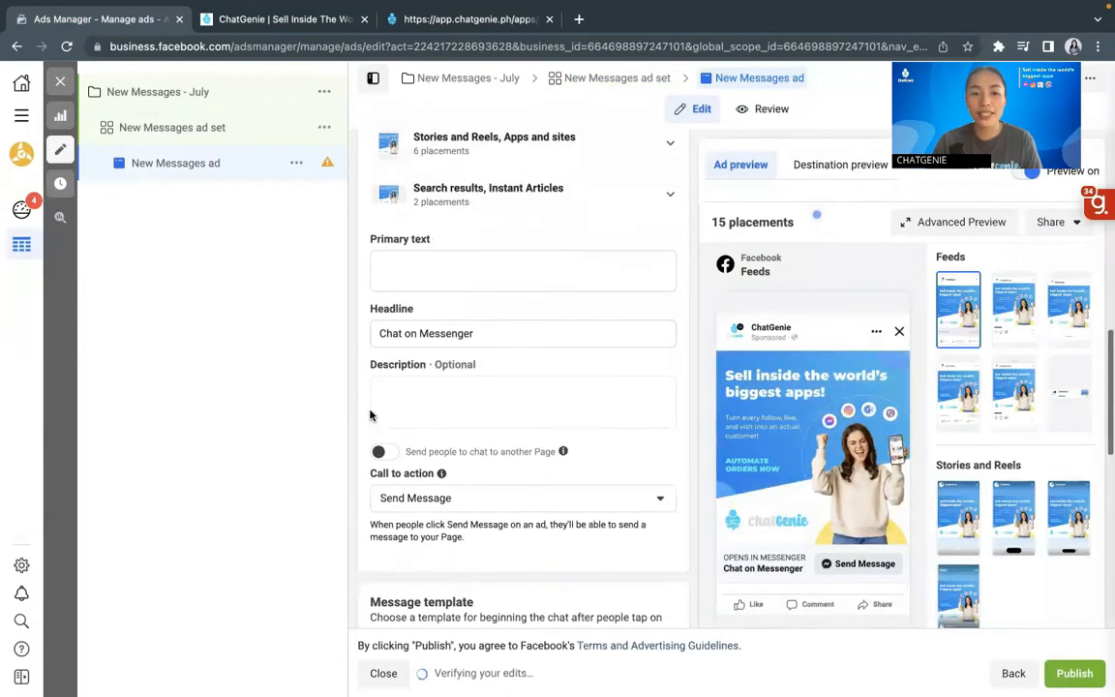
click(399, 272)
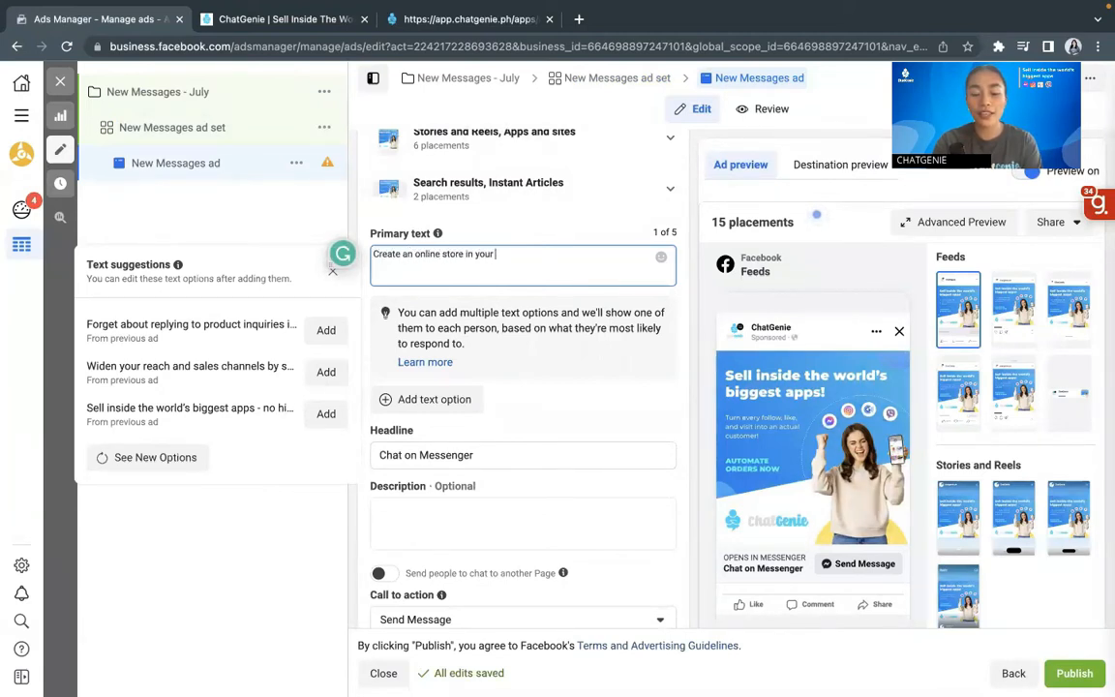
key(BackSpace)
key(BackSpace)
key(BackSpace)
key(BackSpace)
key(BackSpace)
text(side)
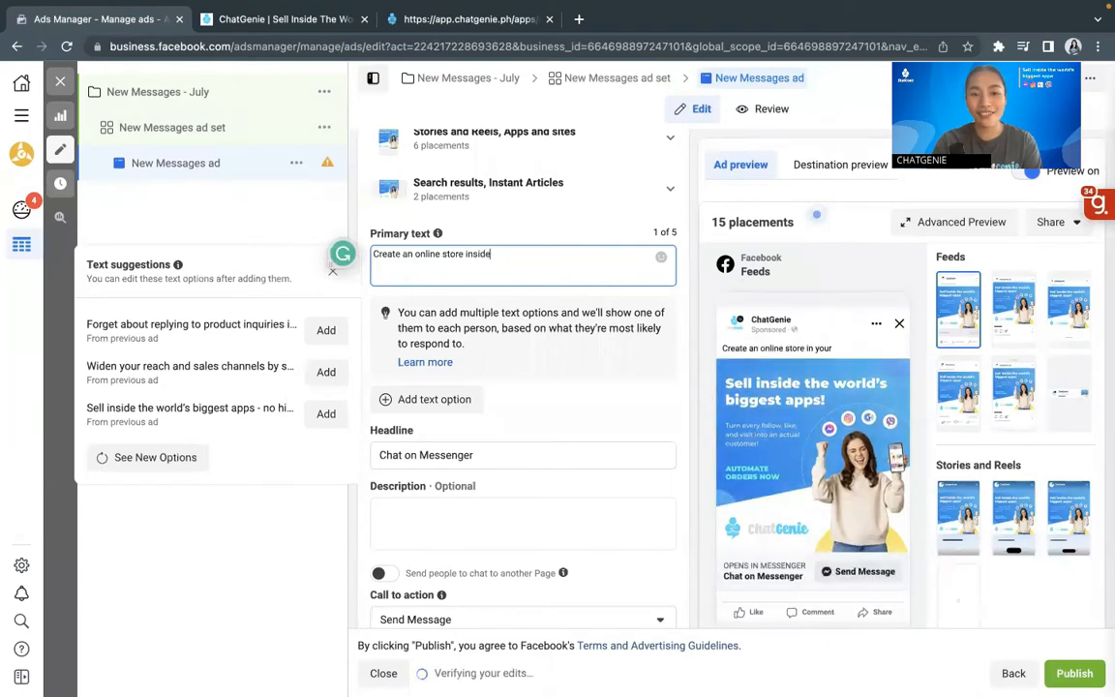
text( your Messenge)
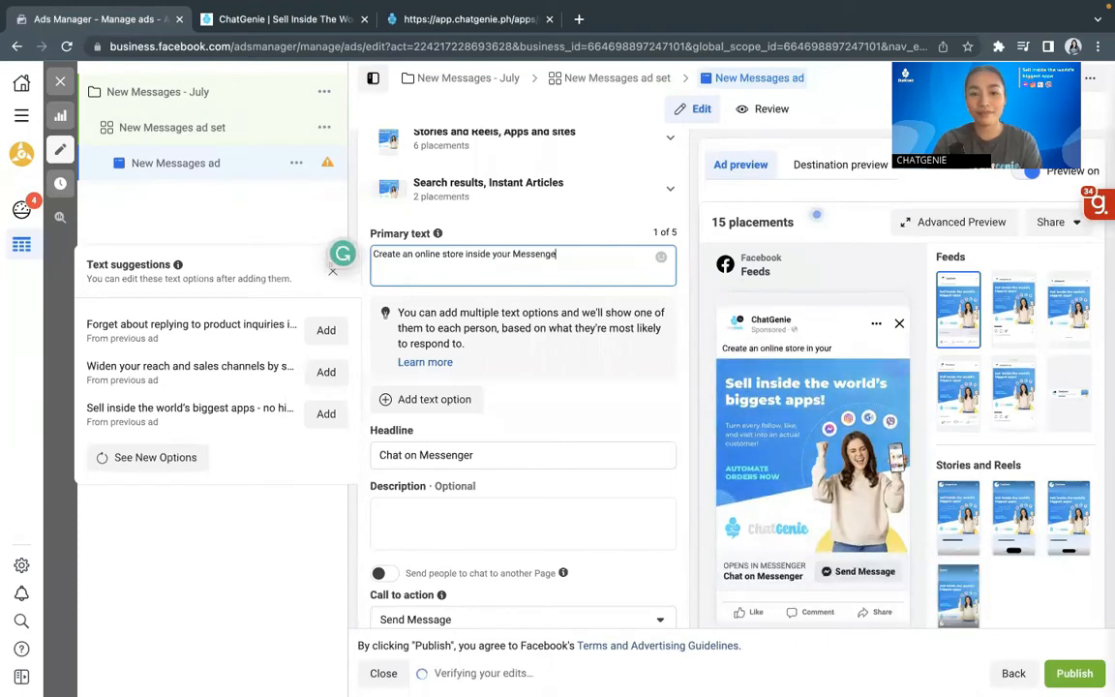
text(r within)
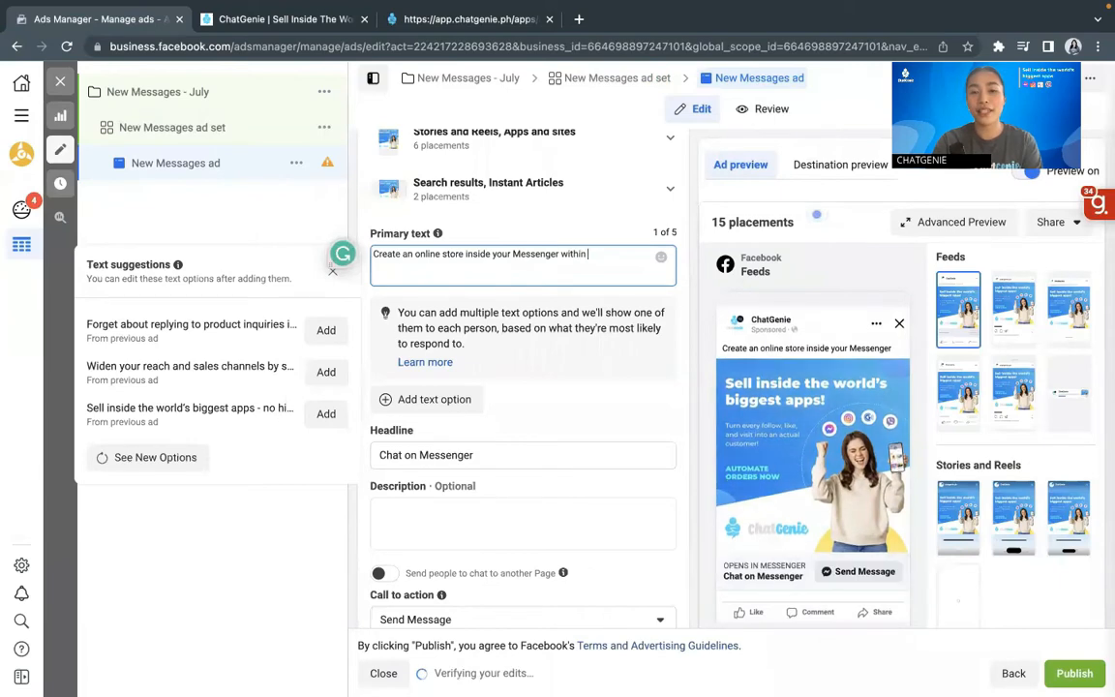
text( minutes.)
Replace the ad's headline with "Online store inside your Messenger."
scroll(460, 329, down, 3)
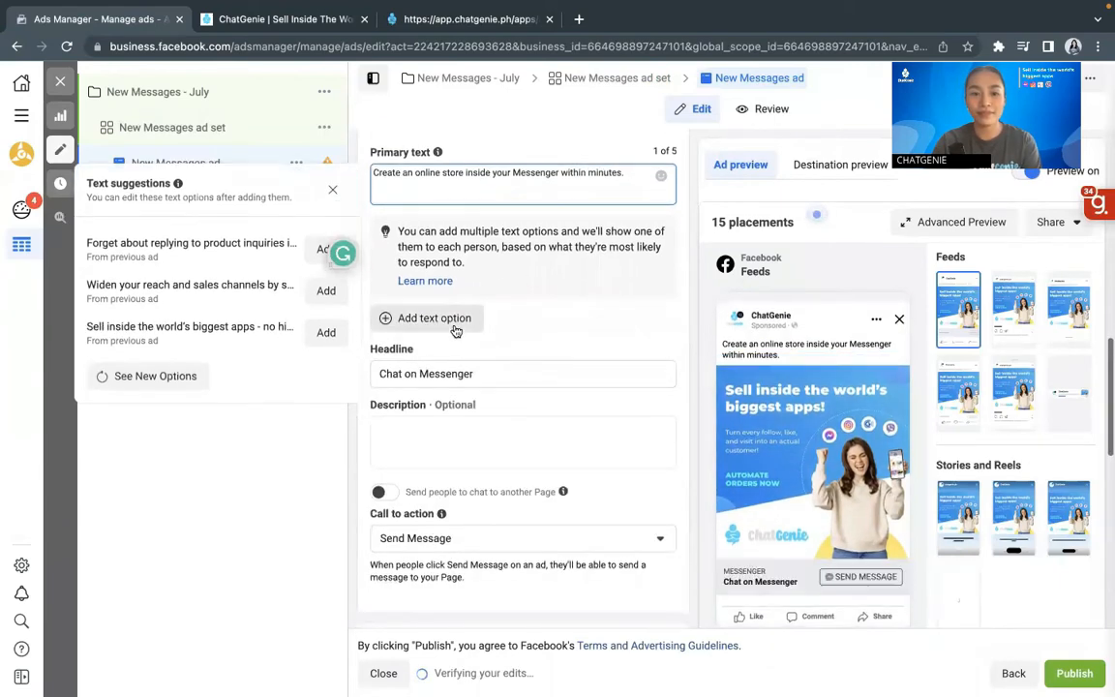
click(505, 334)
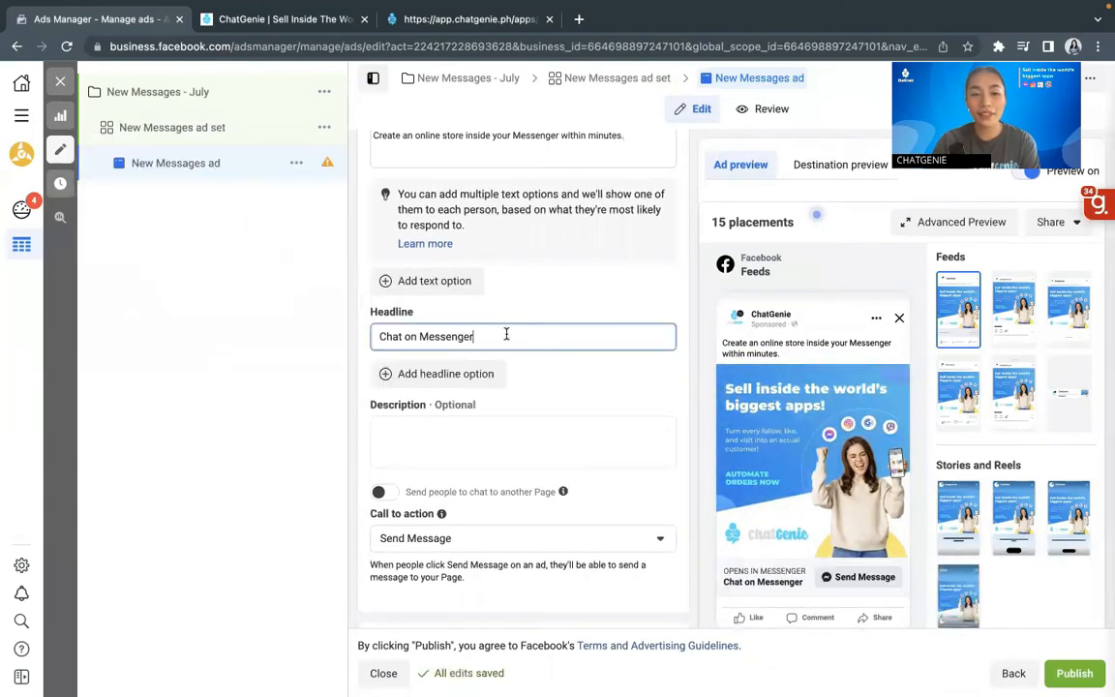
triple_click(505, 334)
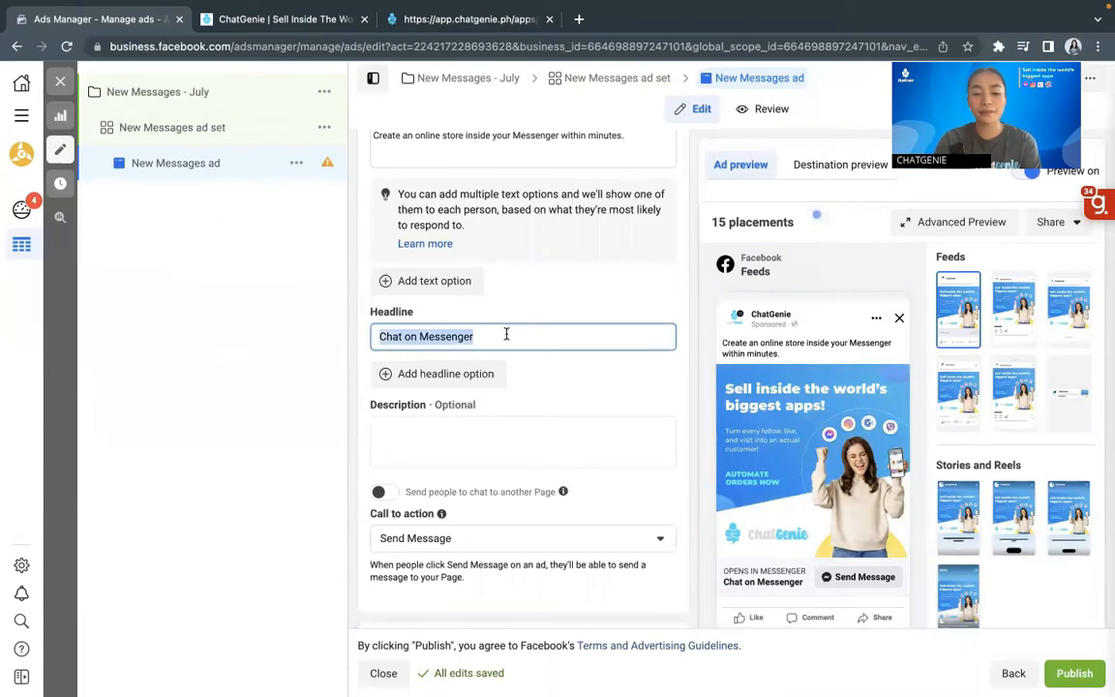
text(Online store)
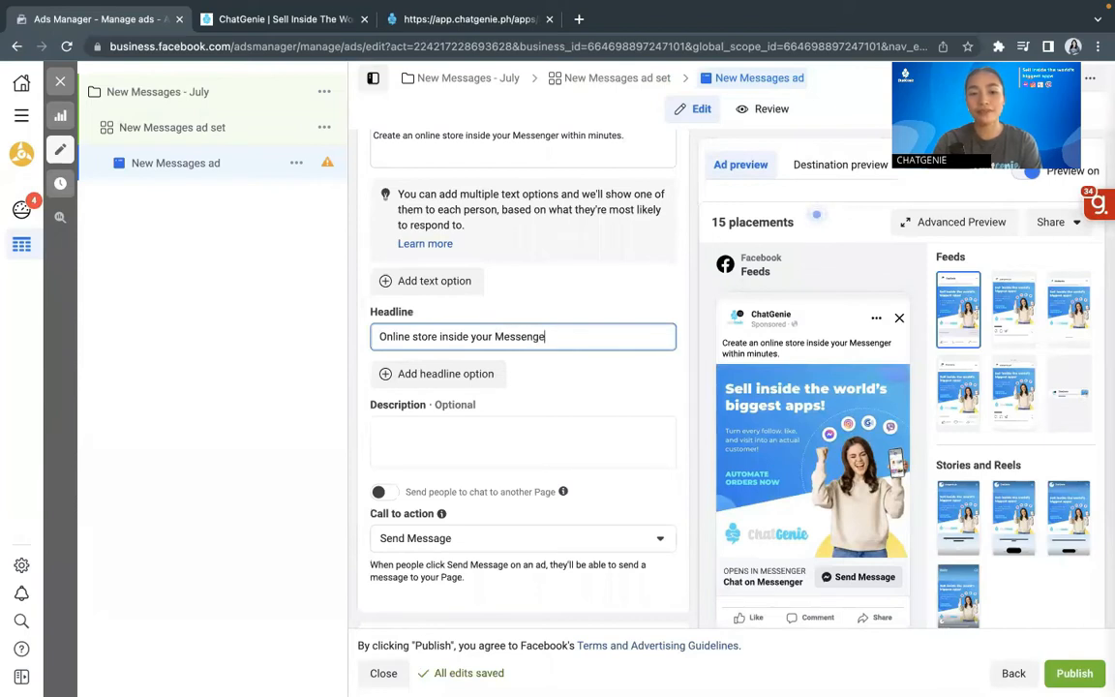
Review the ad's placement previews, call to action and message template settings
scroll(440, 355, down, 1)
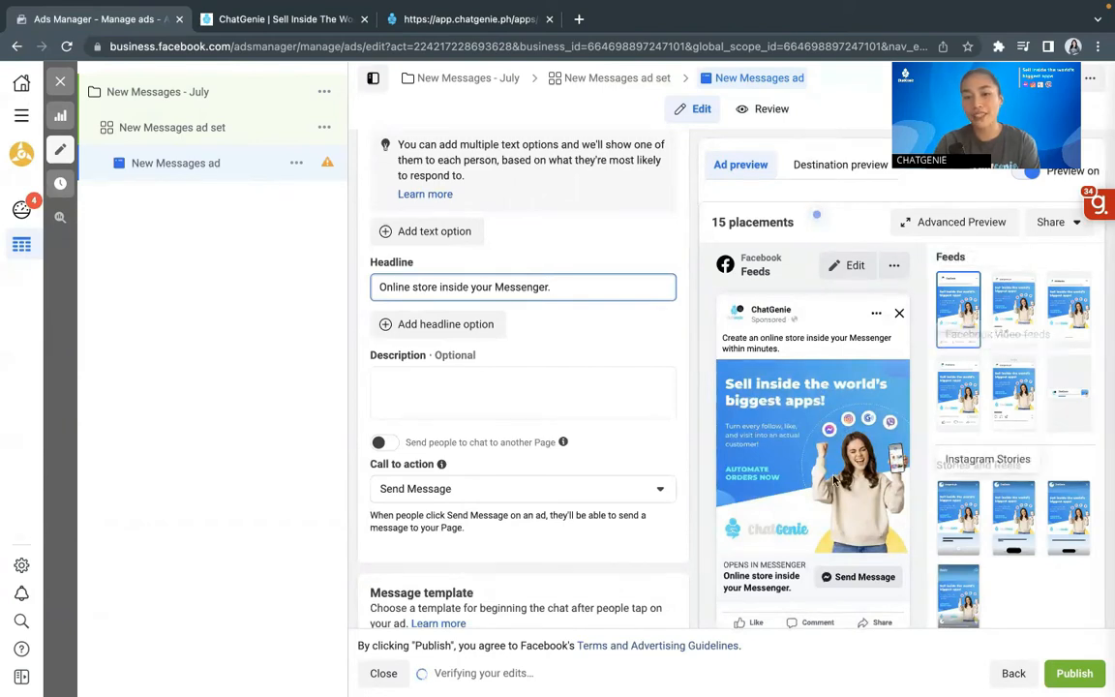
scroll(874, 287, down, 2)
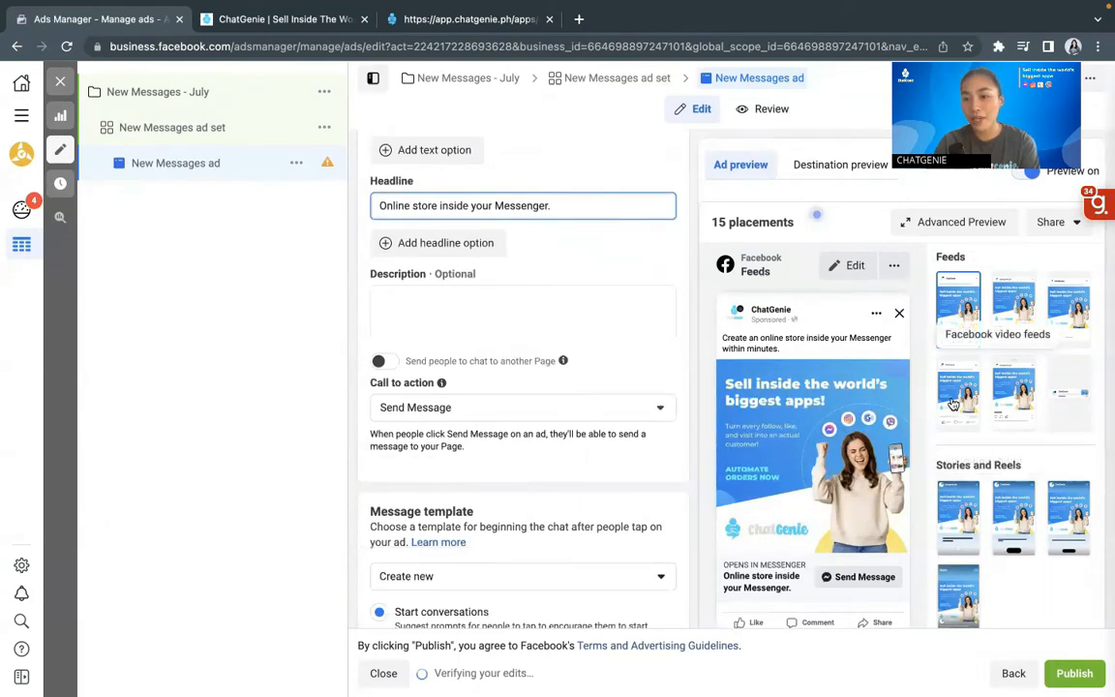
scroll(990, 411, down, 1)
scroll(528, 373, down, 2)
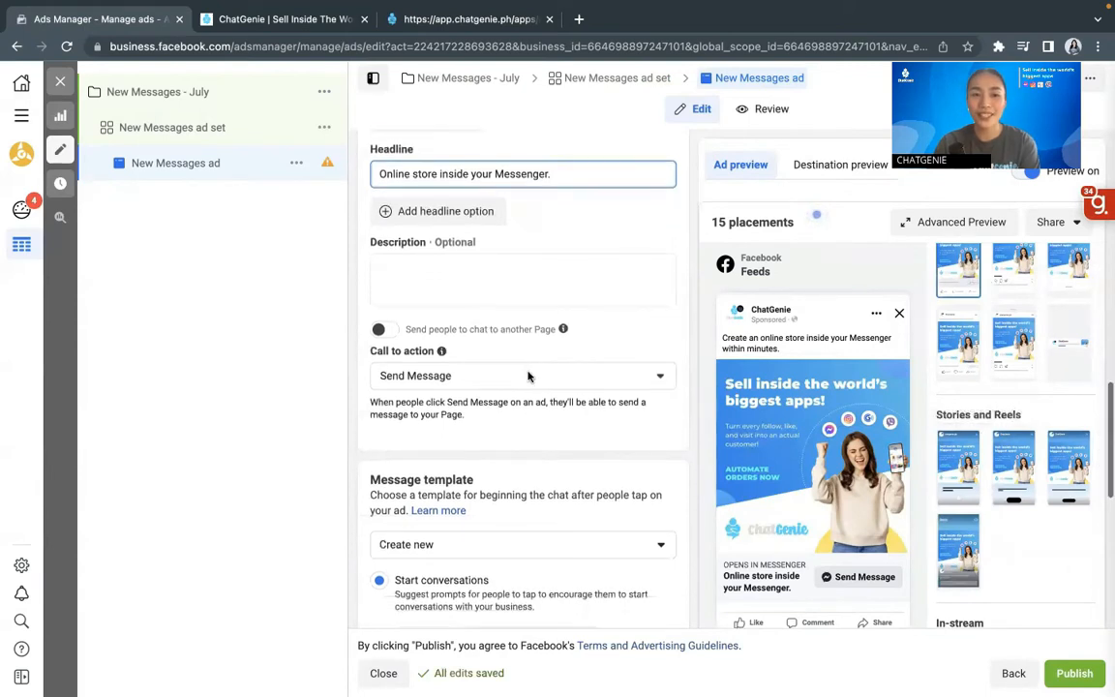
Check the ad's available call-to-action options, keeping Send Message selected
scroll(528, 373, down, 1)
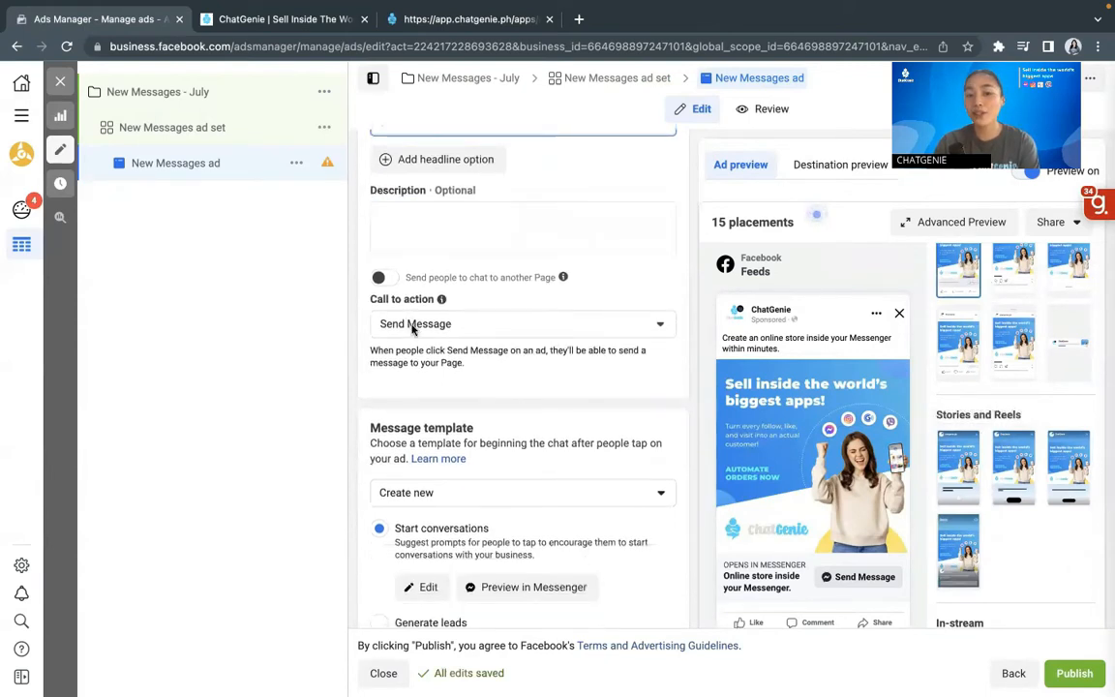
click(406, 327)
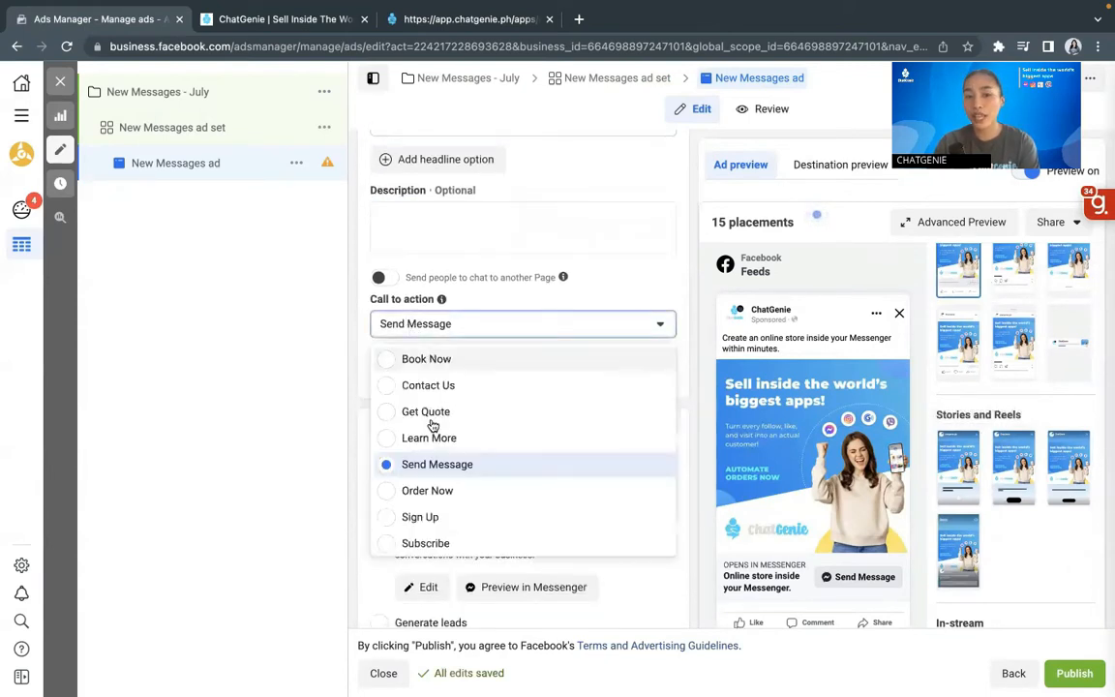
click(194, 361)
scroll(405, 433, down, 3)
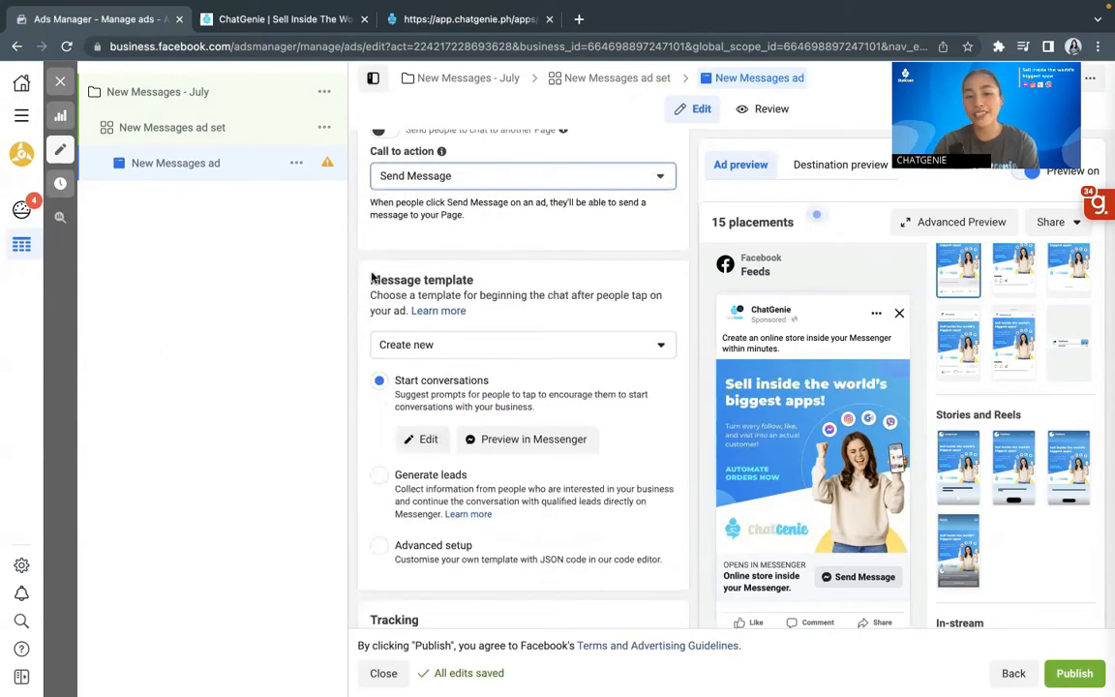
Edit the Start conversations template so its greeting opens with "Good work," before the recipient's name instead of "Hi,"
scroll(368, 298, down, 1)
click(427, 405)
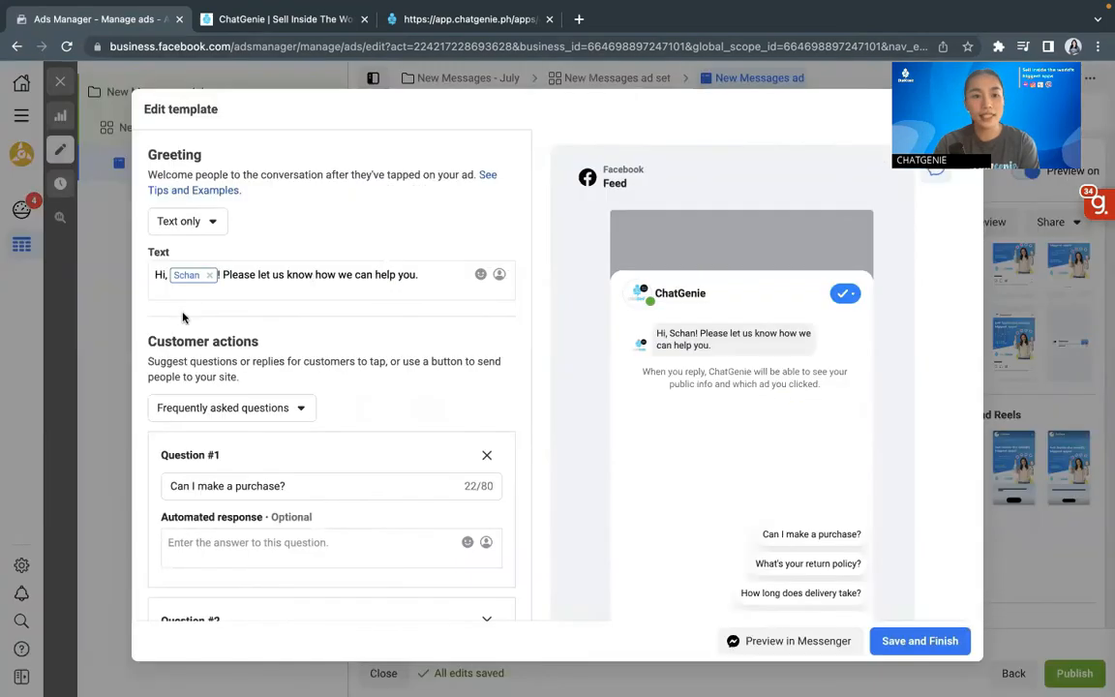
scroll(424, 338, down, 2)
scroll(423, 339, up, 2)
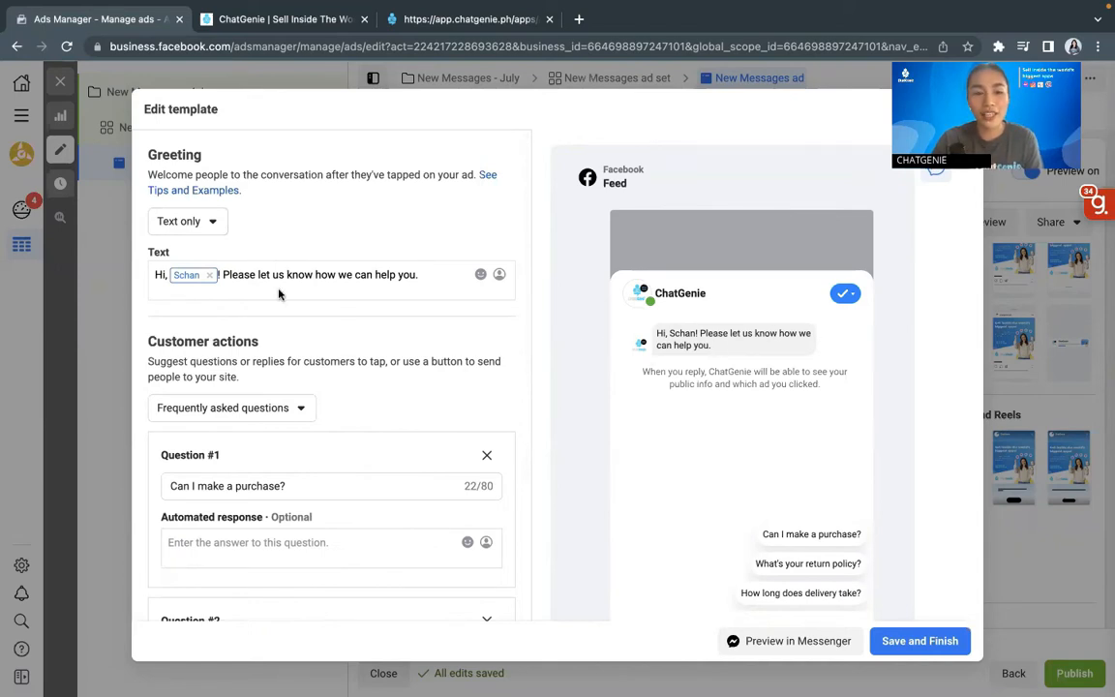
drag(157, 275, 170, 275)
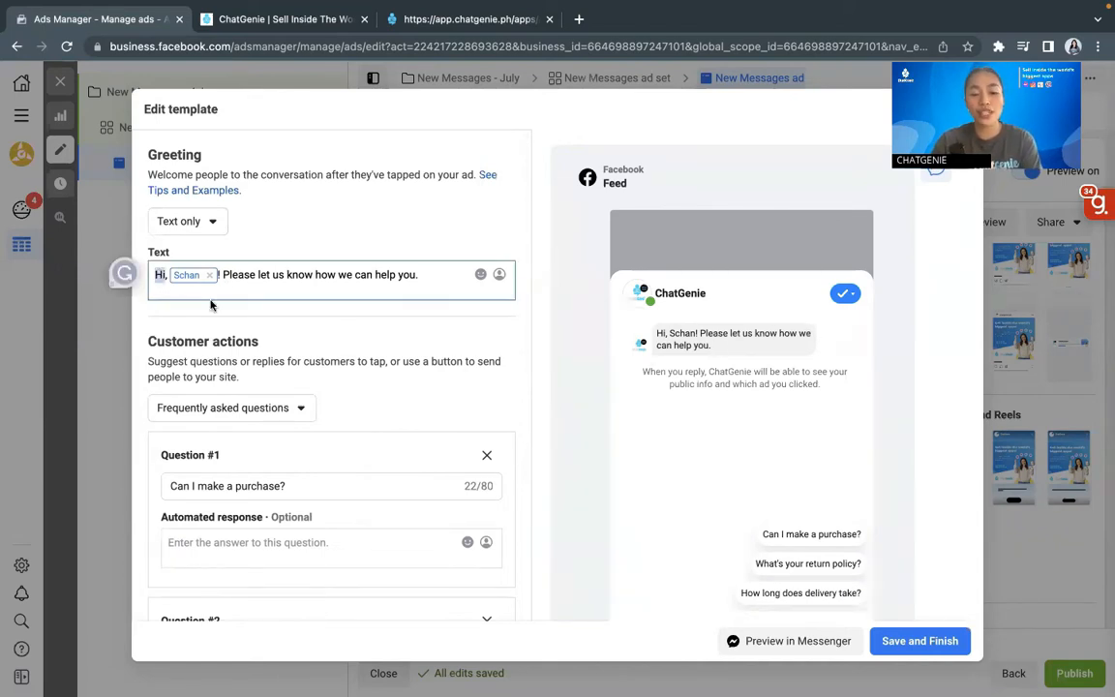
text(Good)
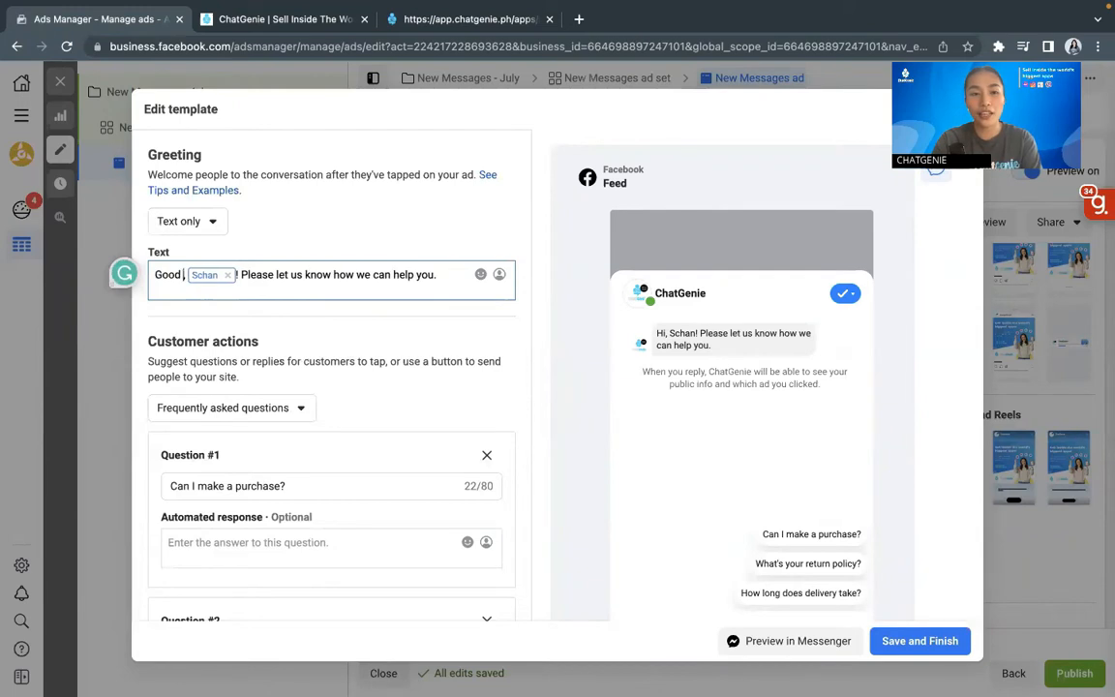
key(BackSpace)
key(BackSpace)
key(BackSpace)
key(BackSpace)
key(BackSpace)
key(BackSpace)
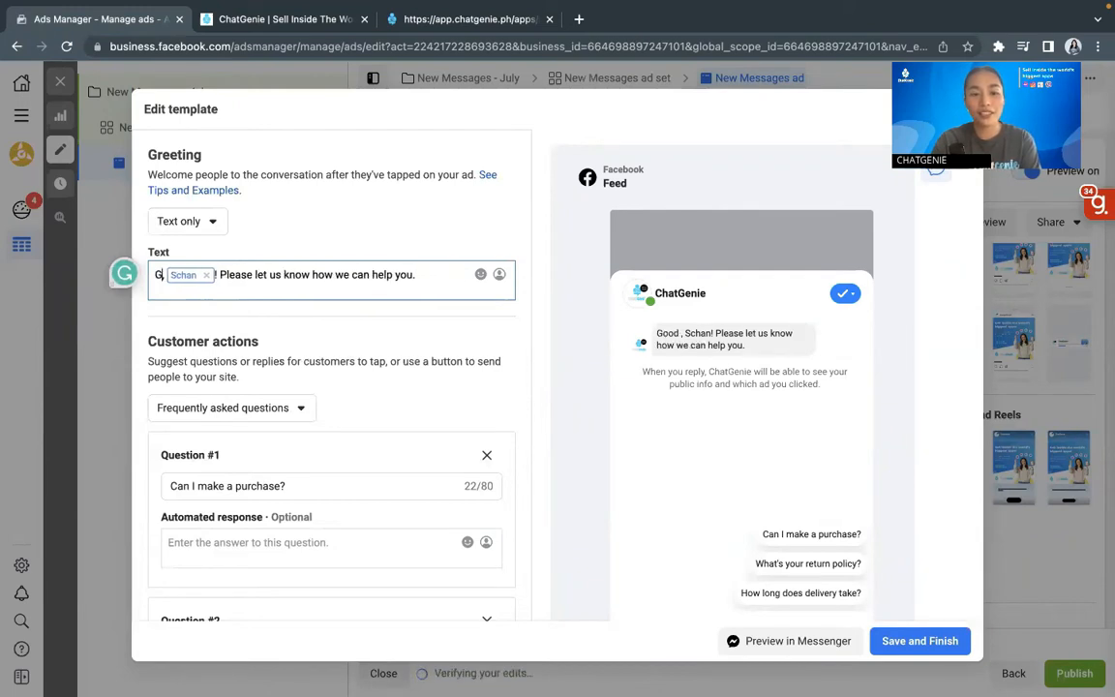
text(Good work,)
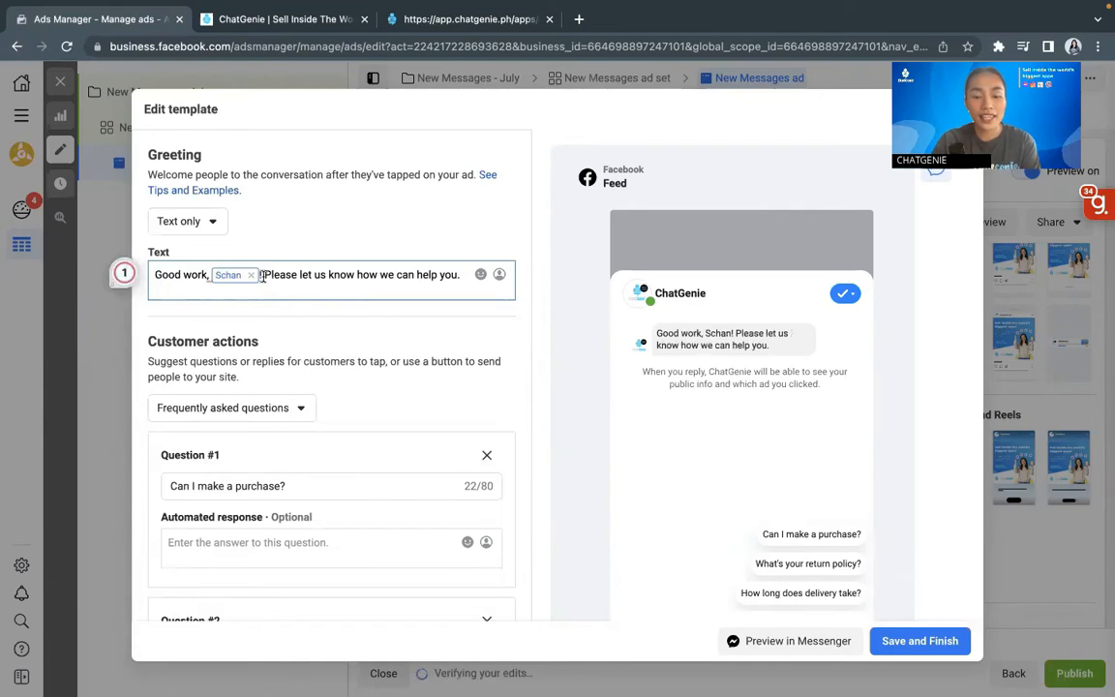
Change the message template's customer actions to Buttons
scroll(324, 295, down, 1)
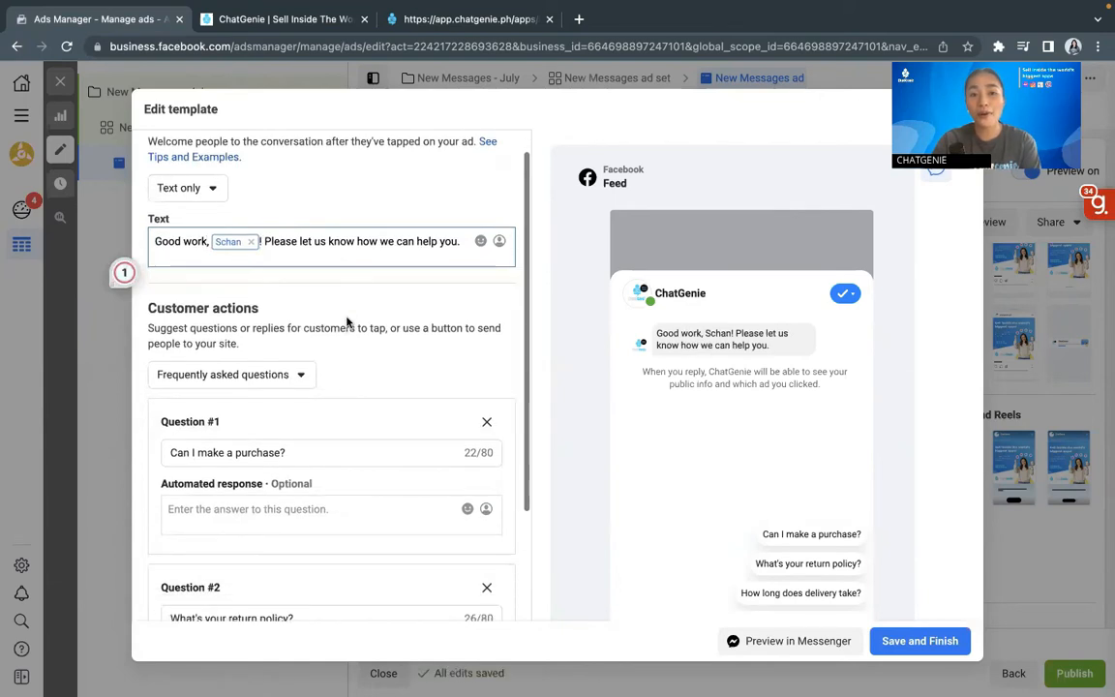
scroll(391, 285, down, 1)
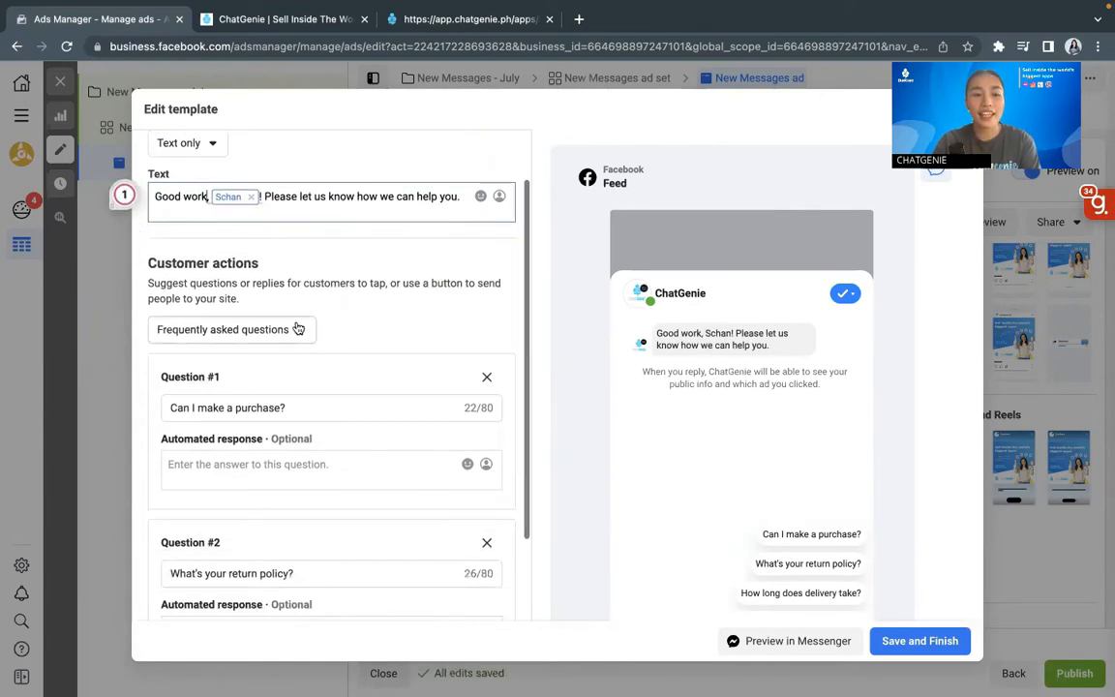
scroll(272, 298, down, 1)
scroll(262, 276, down, 1)
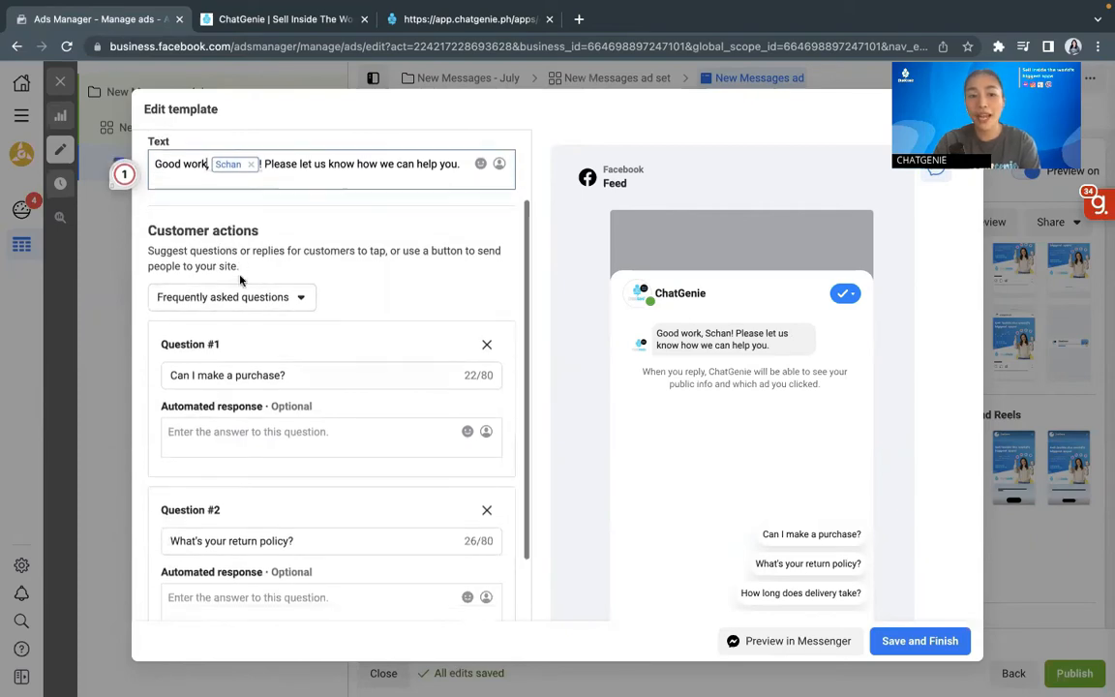
click(268, 300)
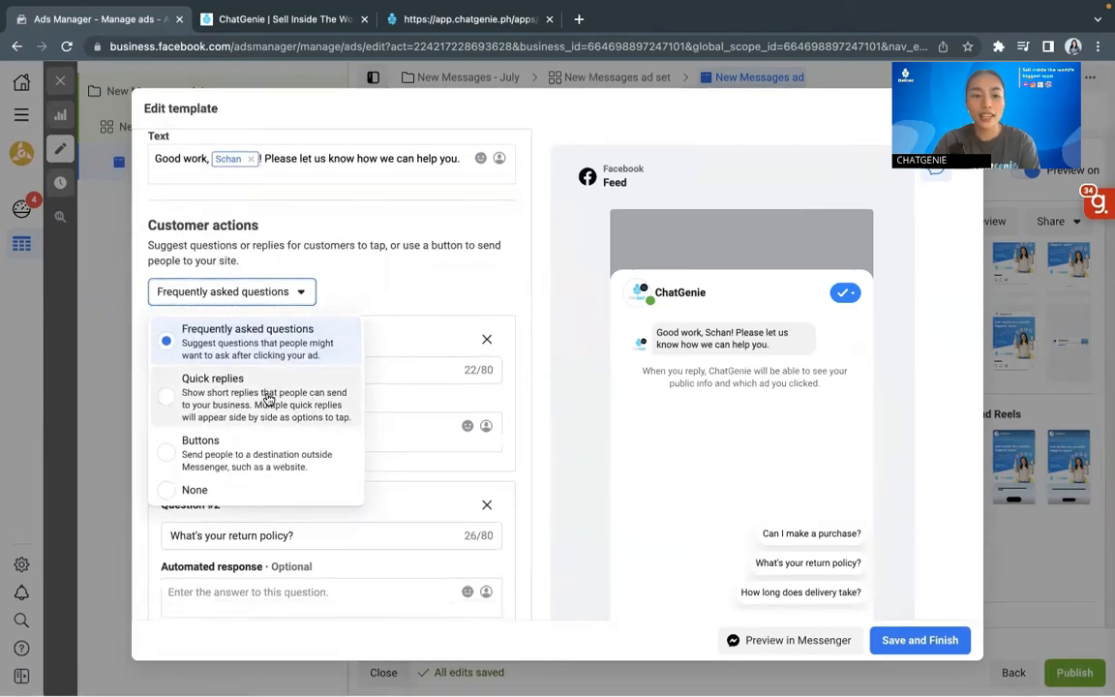
click(247, 454)
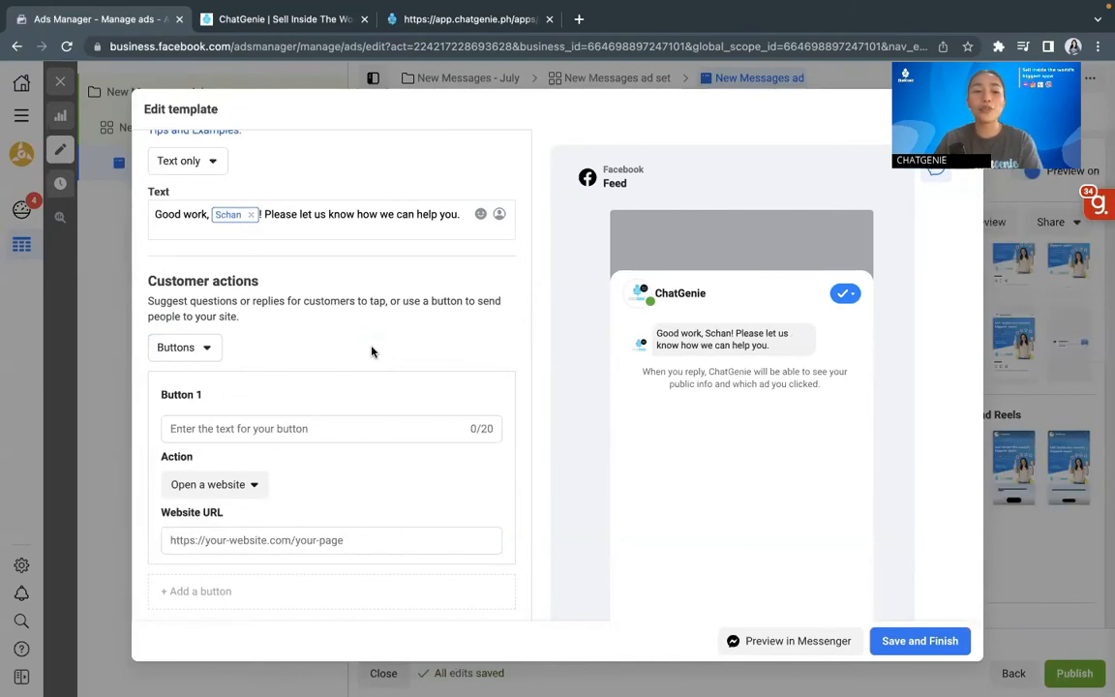
Label Button 1 "Inquire" and set its action to Send a postback
scroll(372, 351, down, 2)
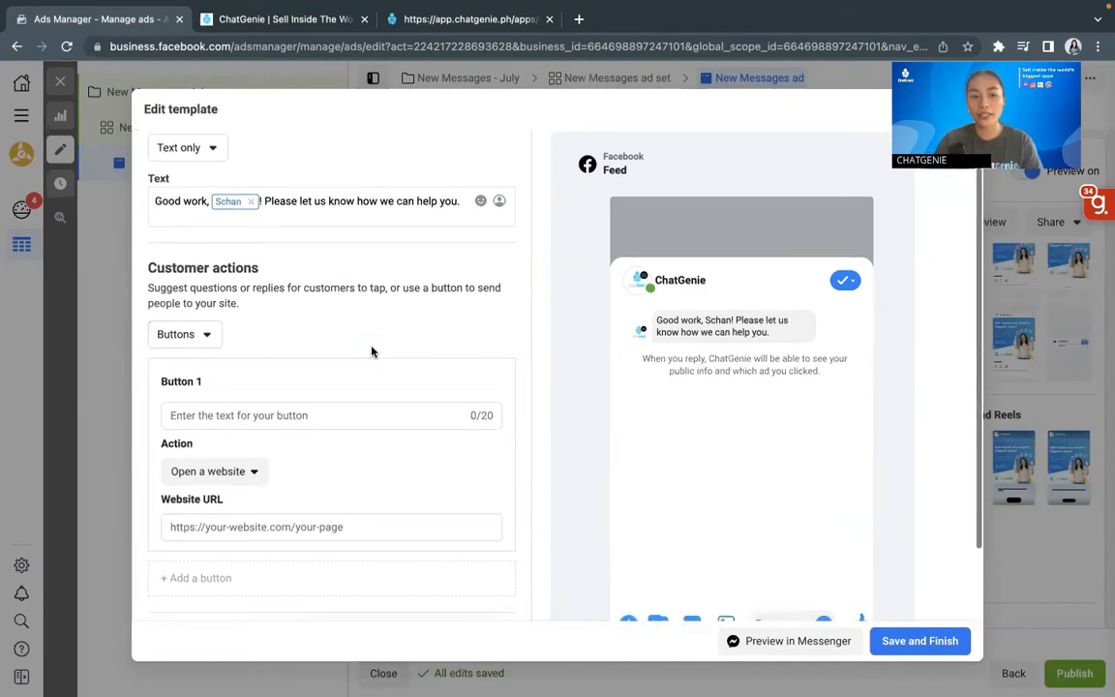
click(222, 355)
text(Inquire)
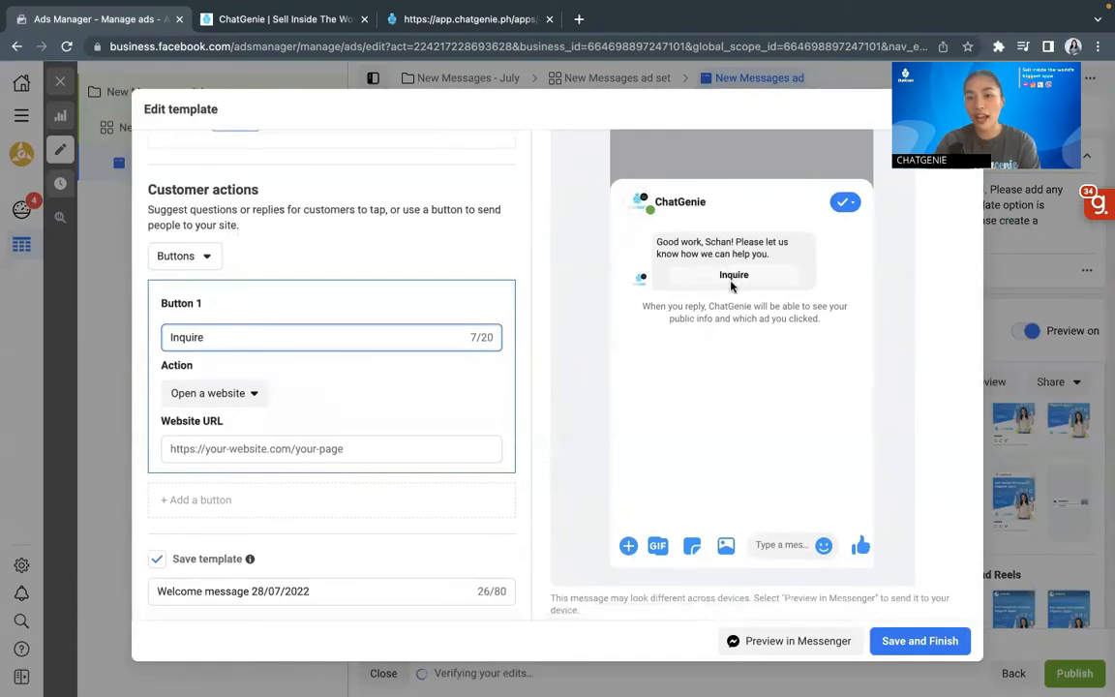
click(239, 390)
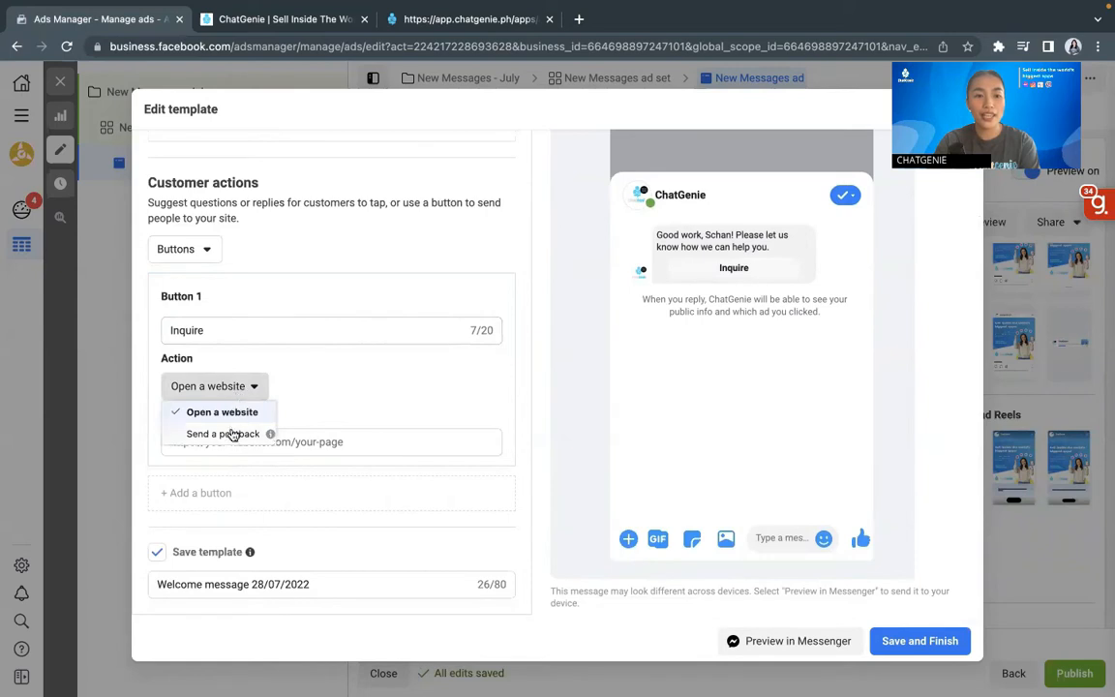
click(223, 434)
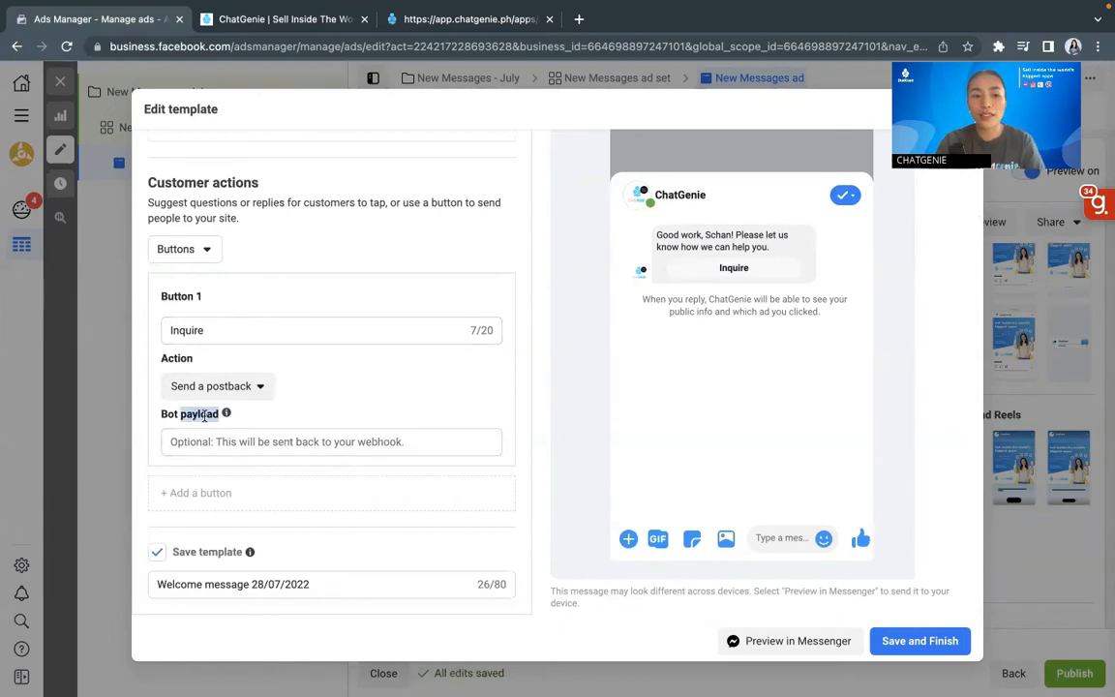
Switch to the ChatGenie dashboard and copy the General Payload from the store's Mini App Settings
click(435, 20)
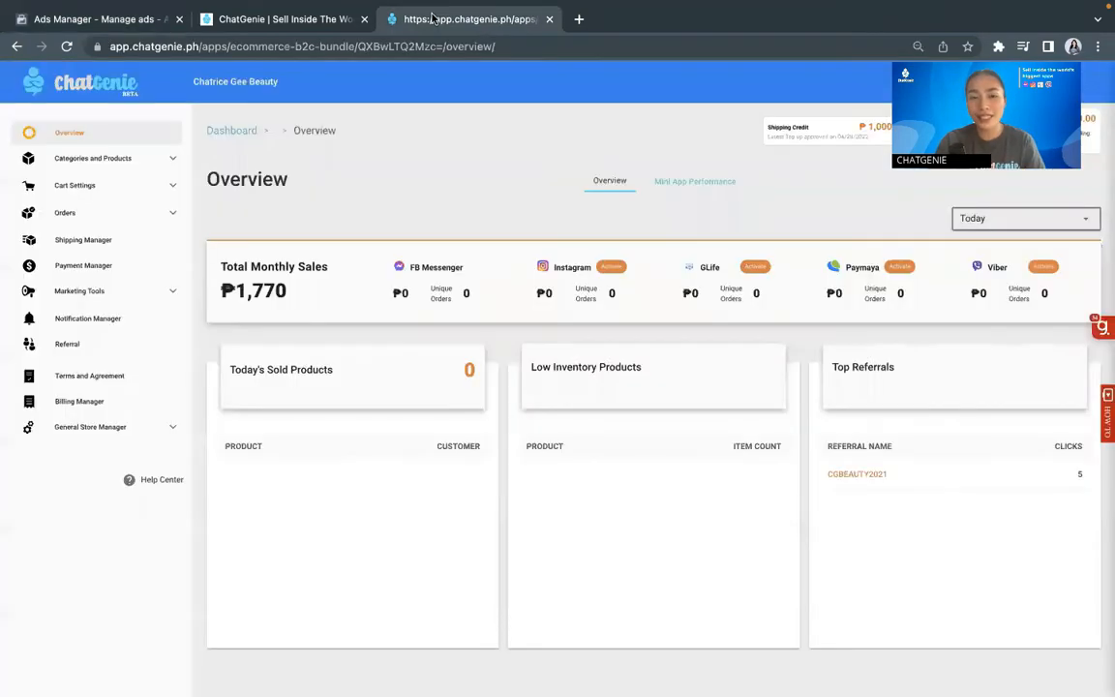
click(93, 429)
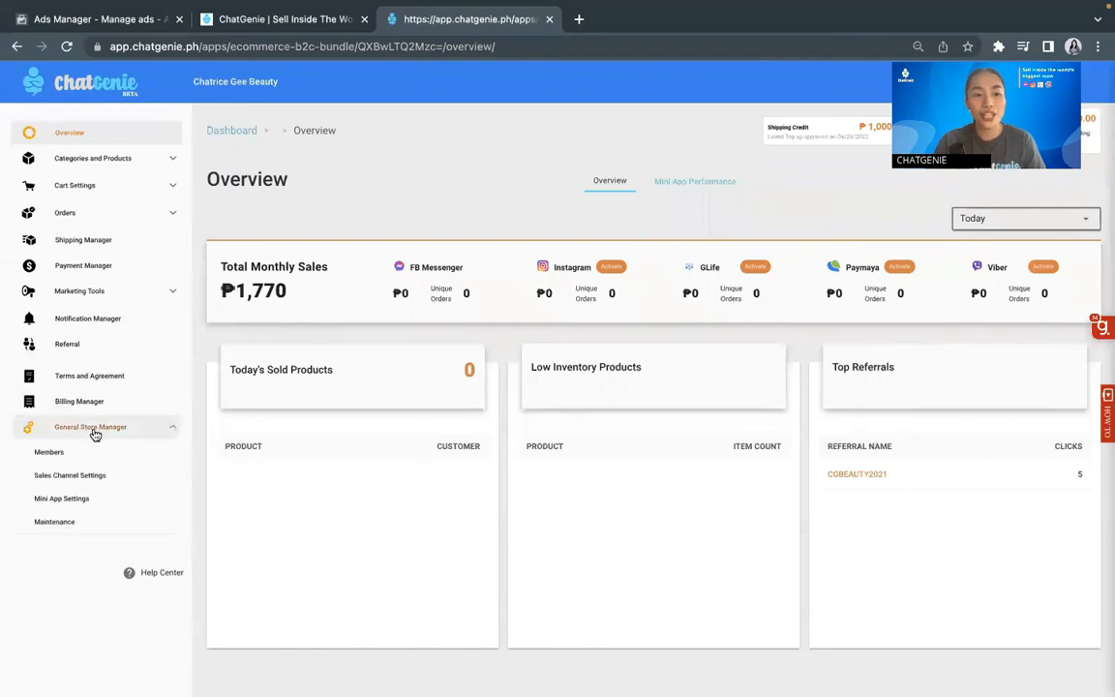
click(67, 498)
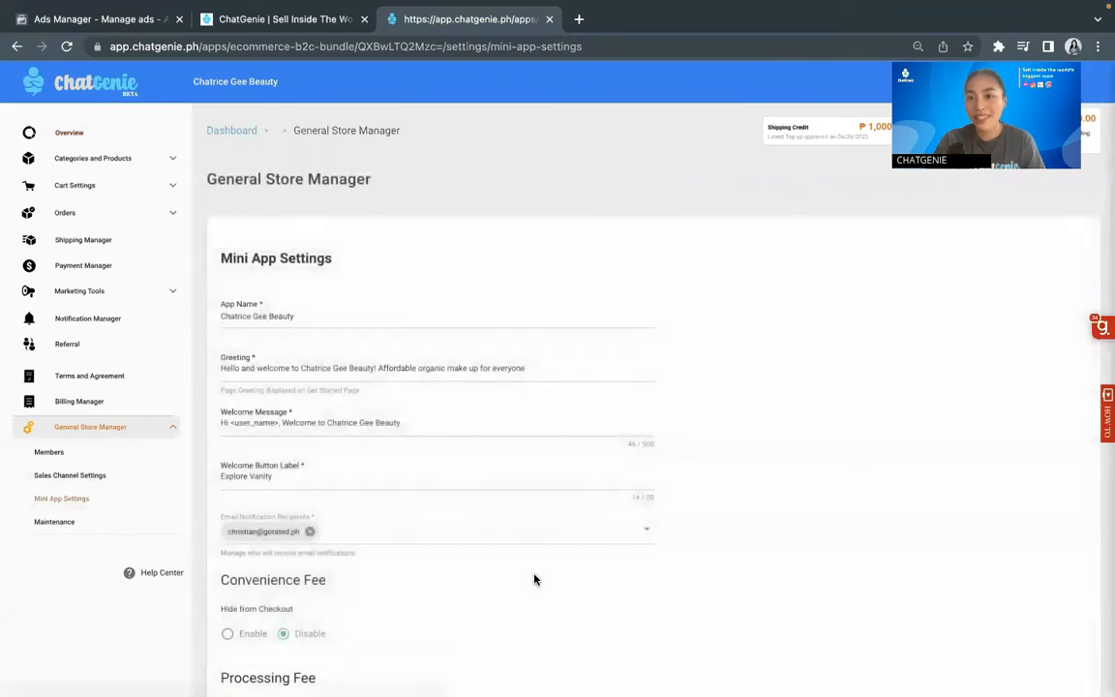
scroll(535, 578, down, 5)
scroll(535, 579, down, 4)
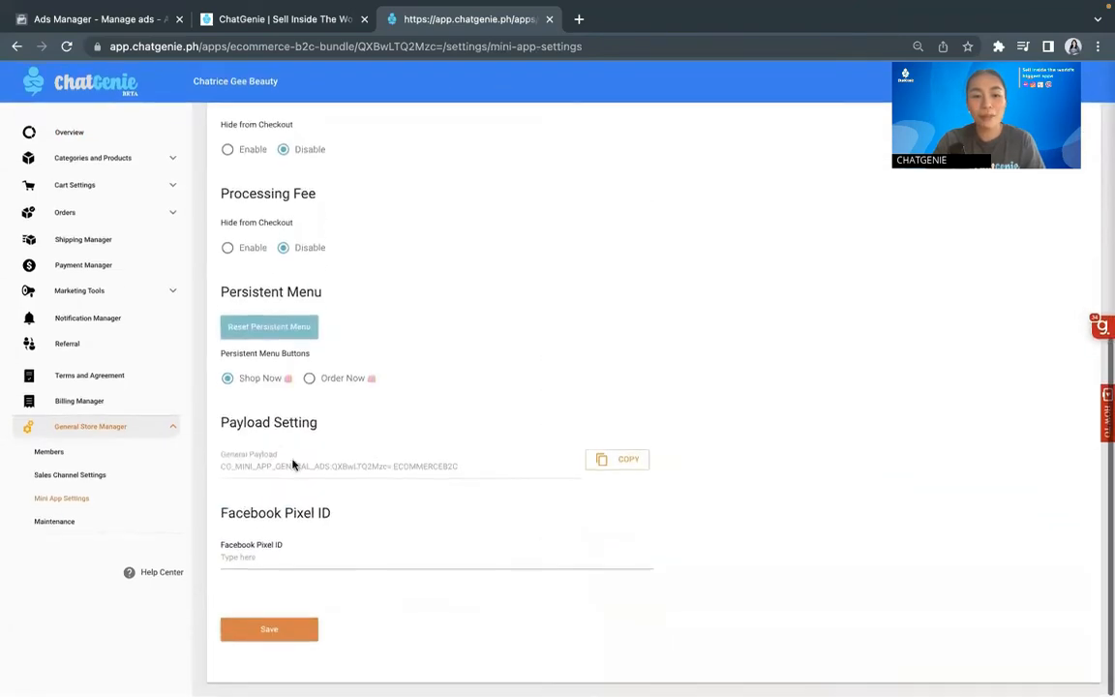
click(621, 463)
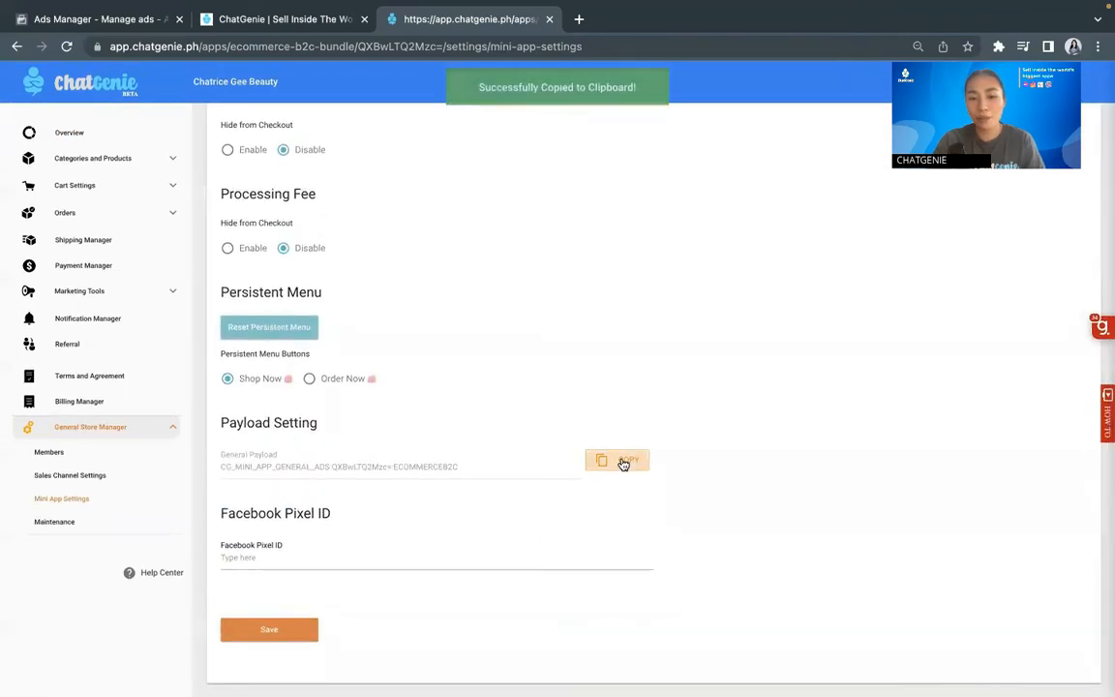
Return to Ads Manager, paste the copied payload as the Inquire button's bot payload, and save the message template
click(116, 19)
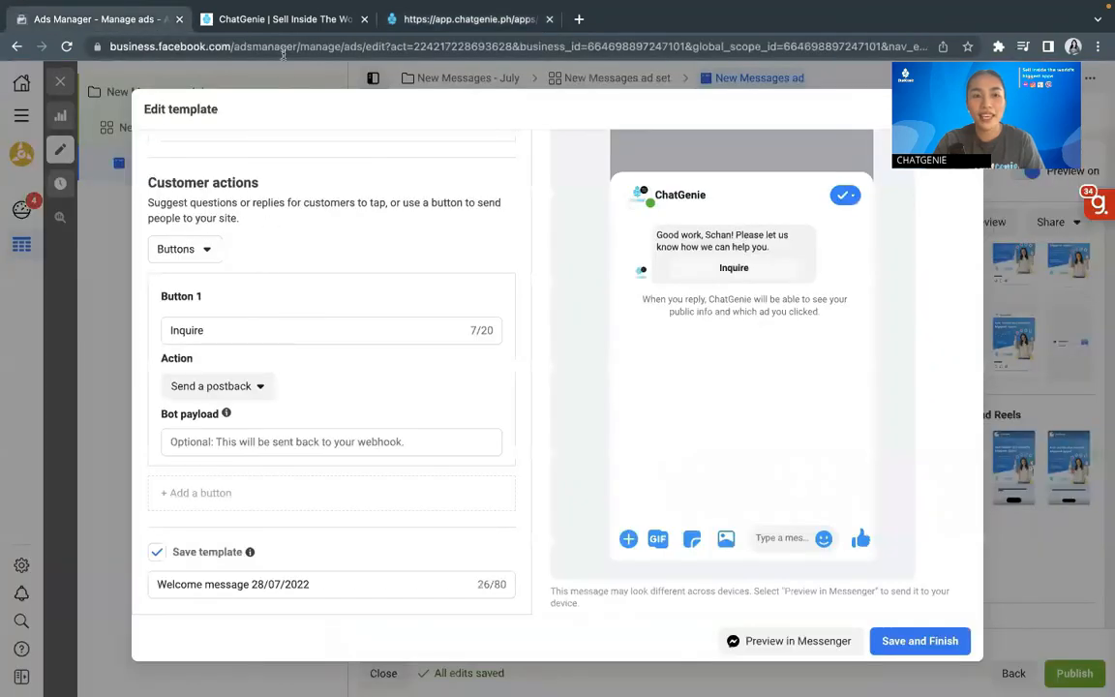
click(231, 437)
key(ctrl+v)
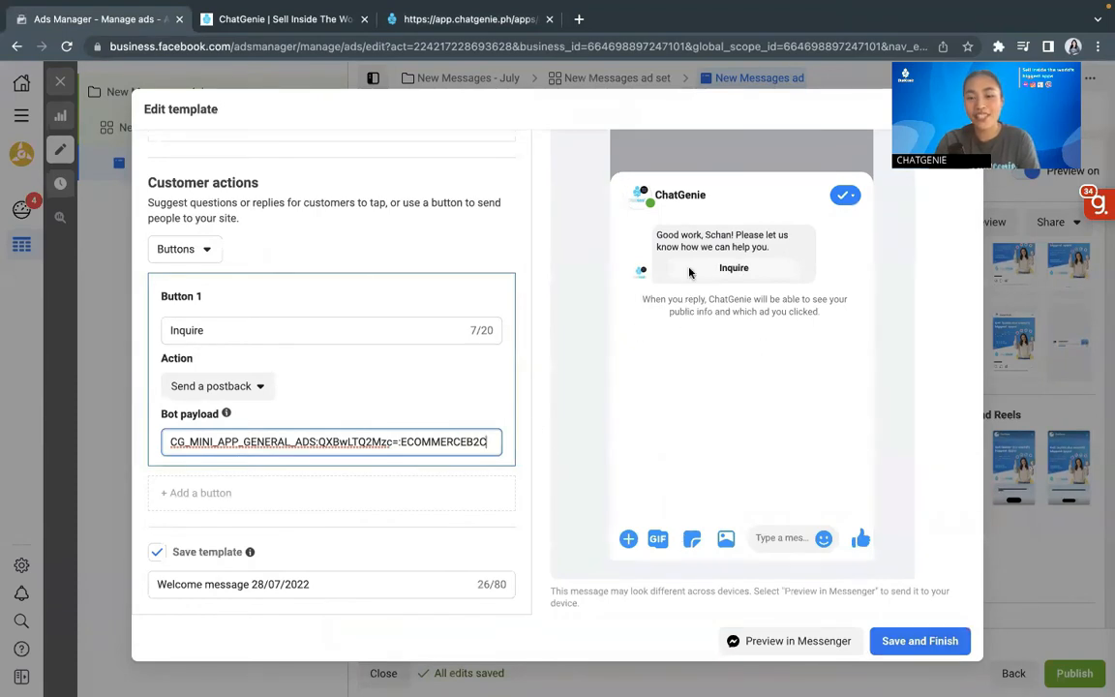
scroll(393, 311, up, 1)
scroll(393, 313, down, 1)
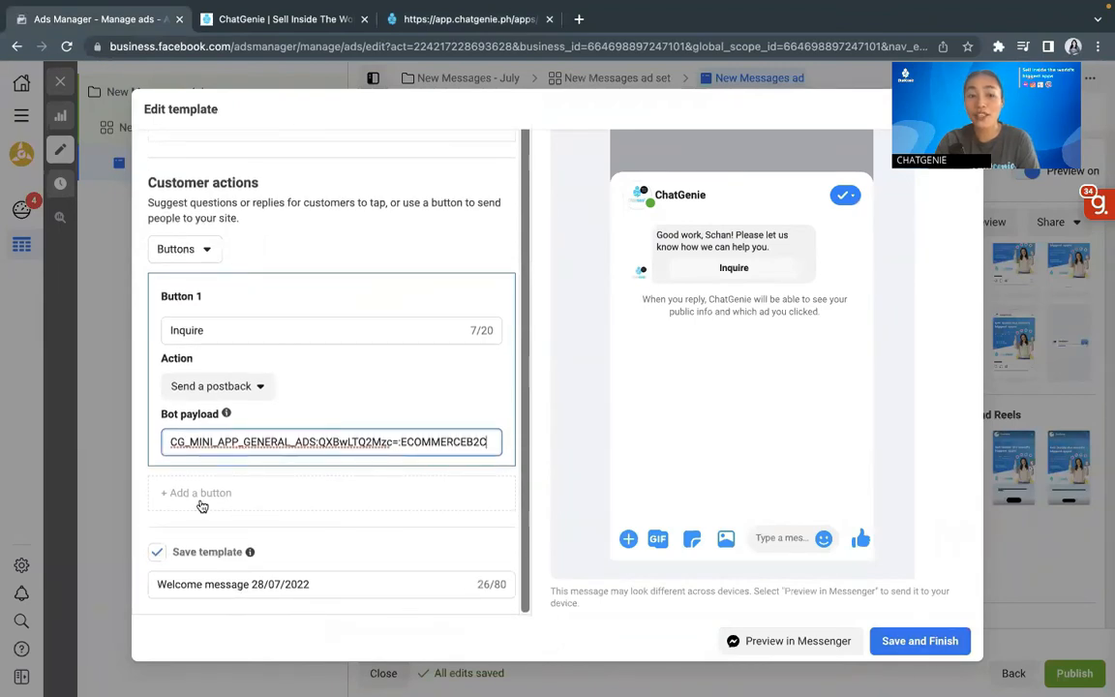
click(914, 653)
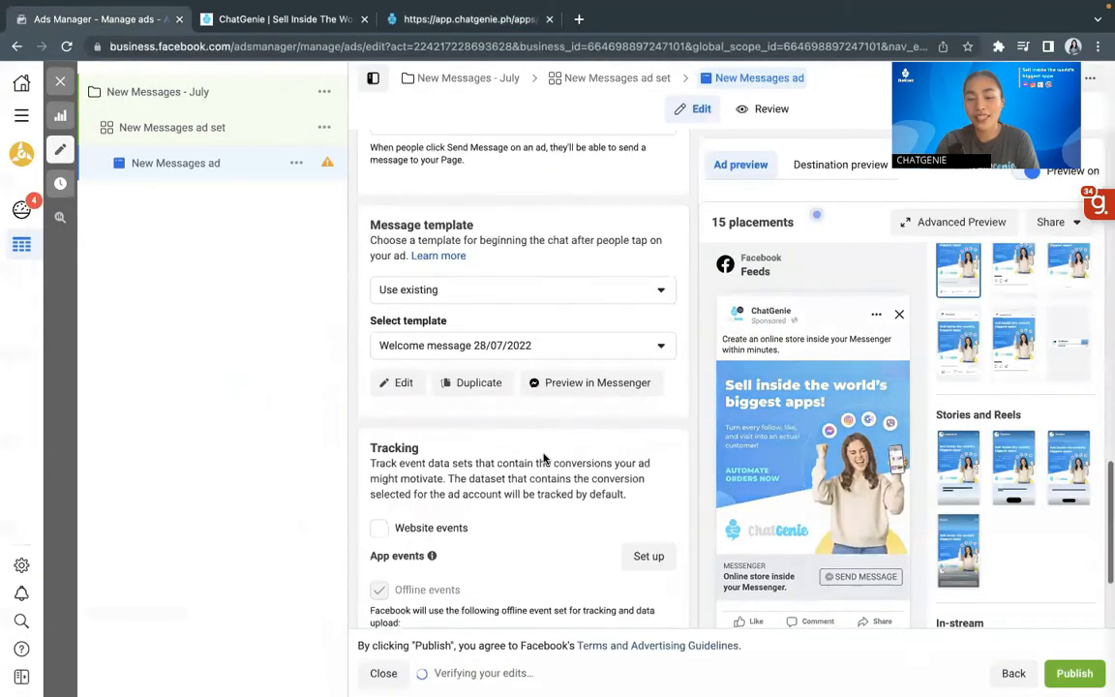
Preview the saved template in Messenger, open the ChatGenie conversation and test its newest Inquire button
scroll(544, 453, down, 2)
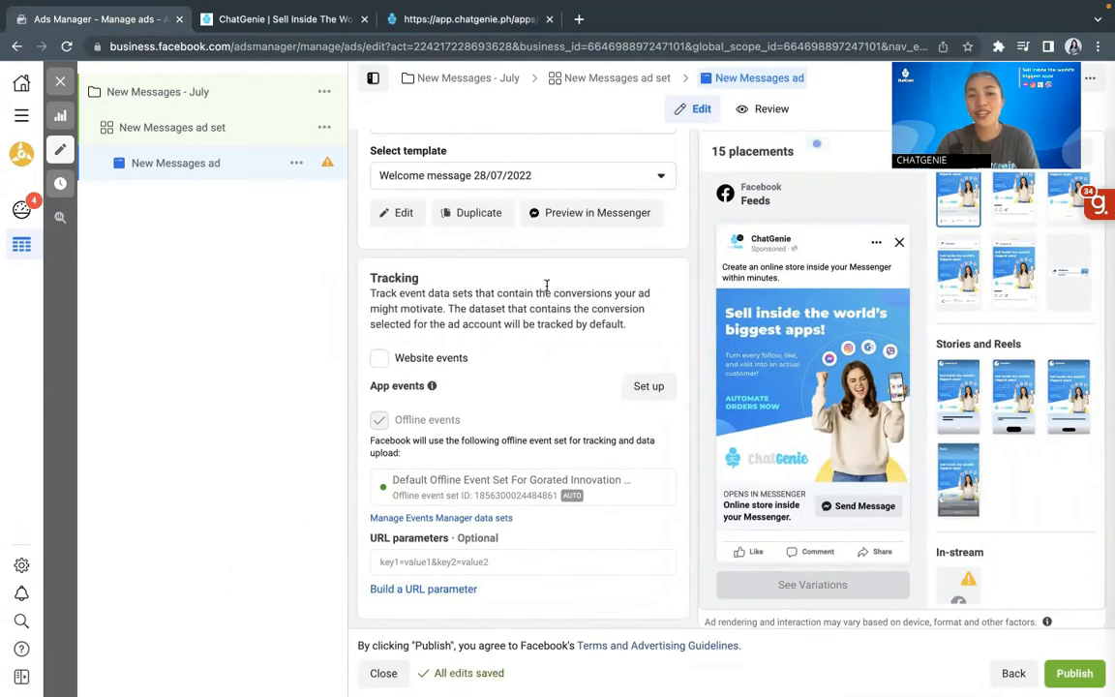
scroll(547, 290, up, 1)
scroll(547, 289, up, 1)
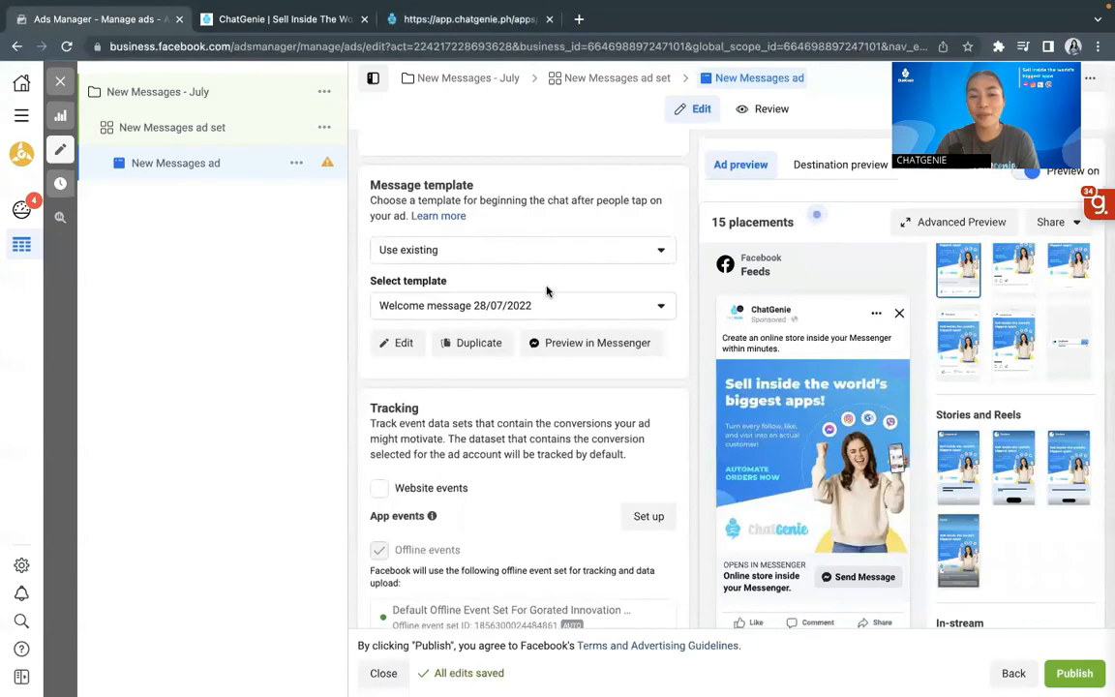
click(583, 354)
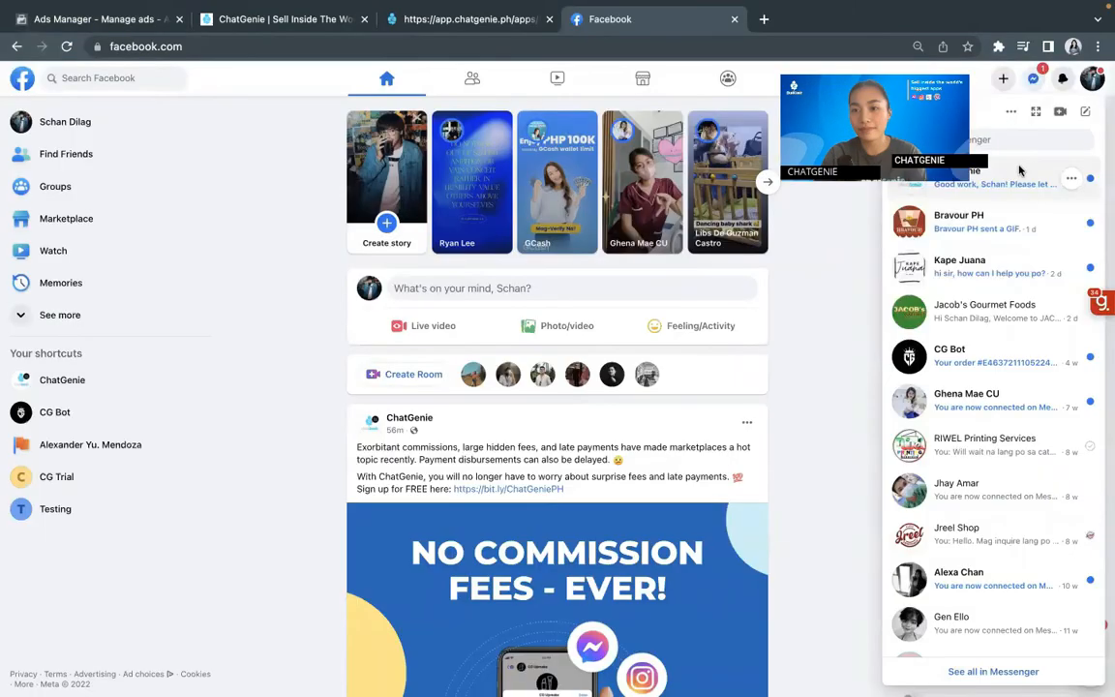
click(1020, 174)
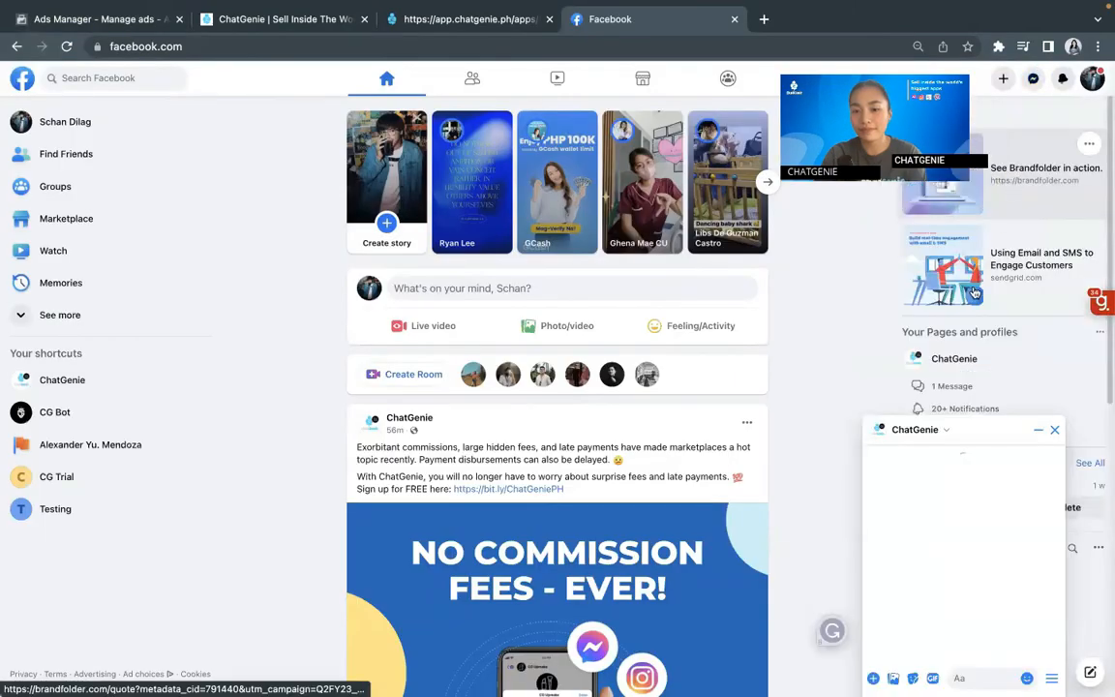
scroll(856, 520, down, 1)
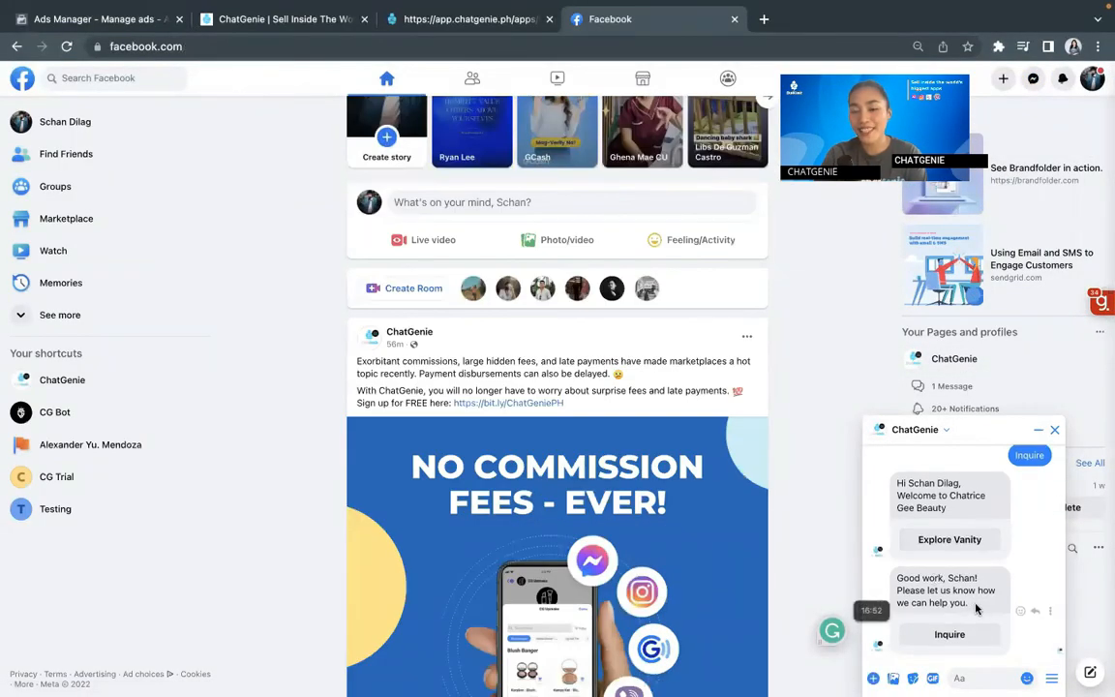
drag(969, 603, 896, 576)
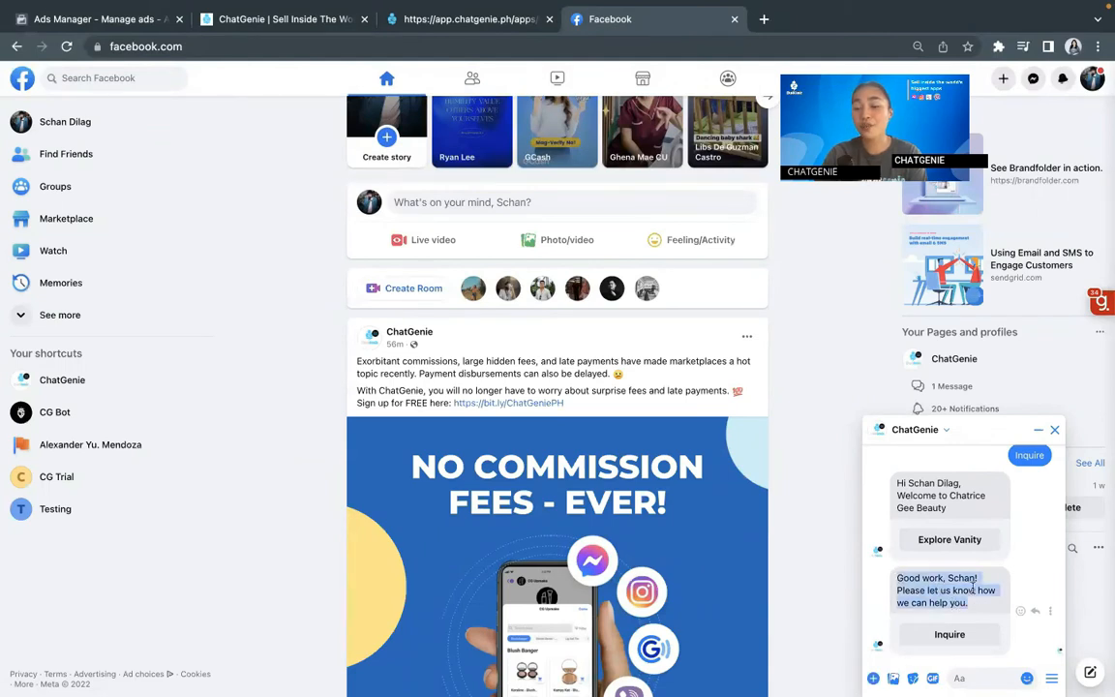
click(966, 637)
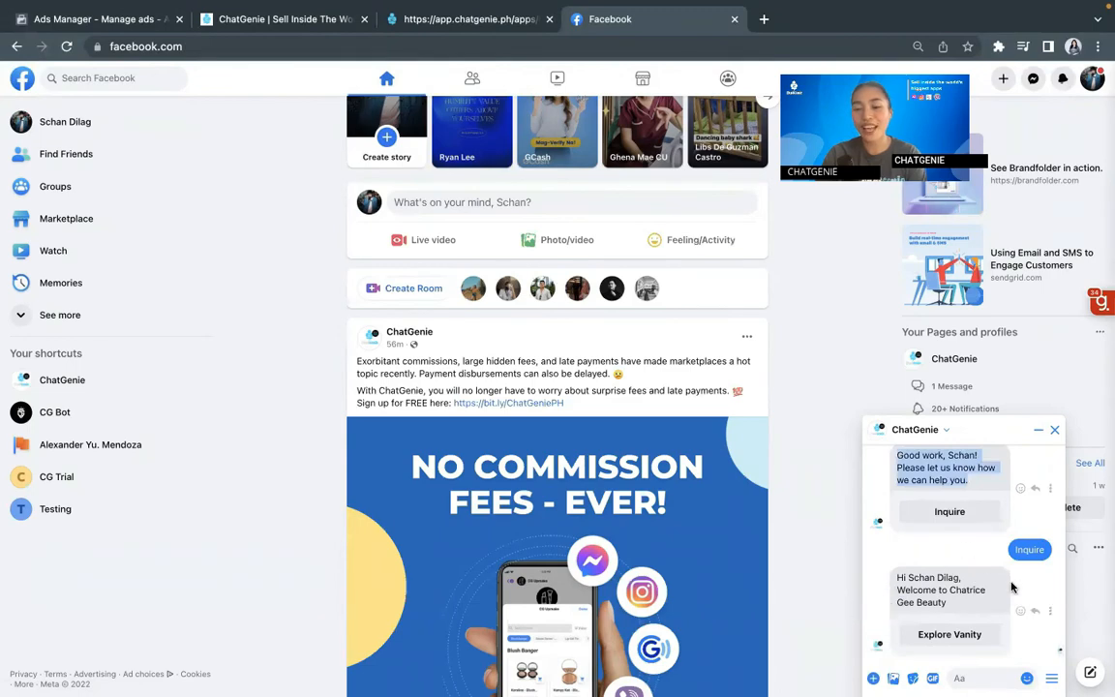
Open the store through the Explore Vanity reply, browse the Mini App Service Bundles, and return to Ads Manager
click(937, 636)
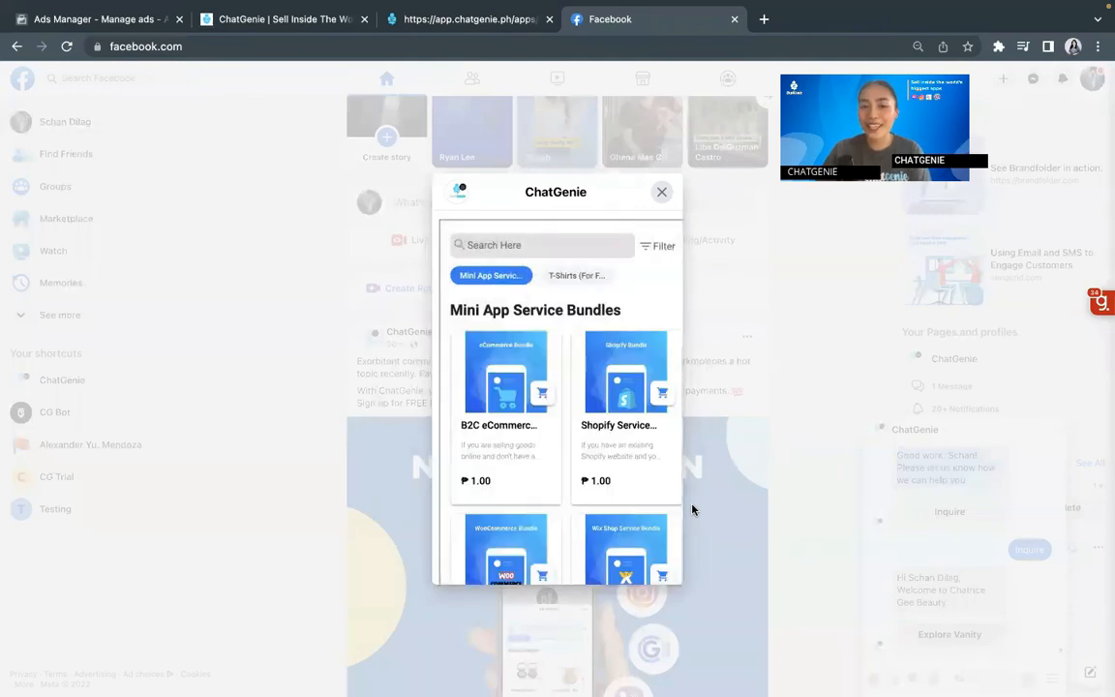
scroll(617, 430, down, 1)
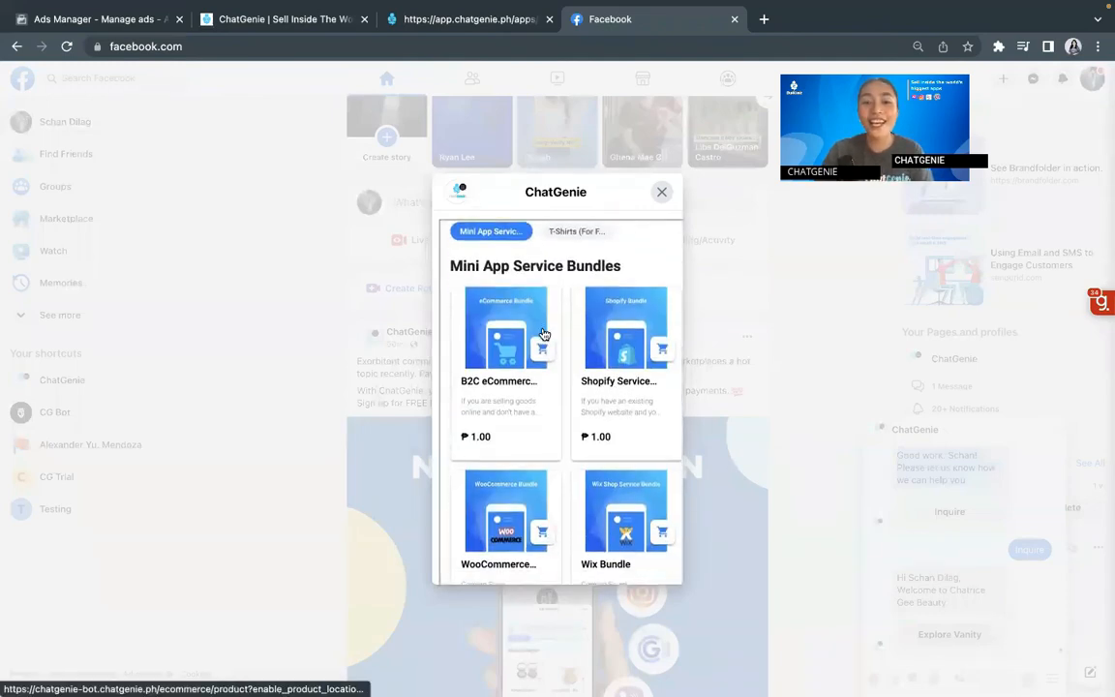
scroll(543, 334, down, 3)
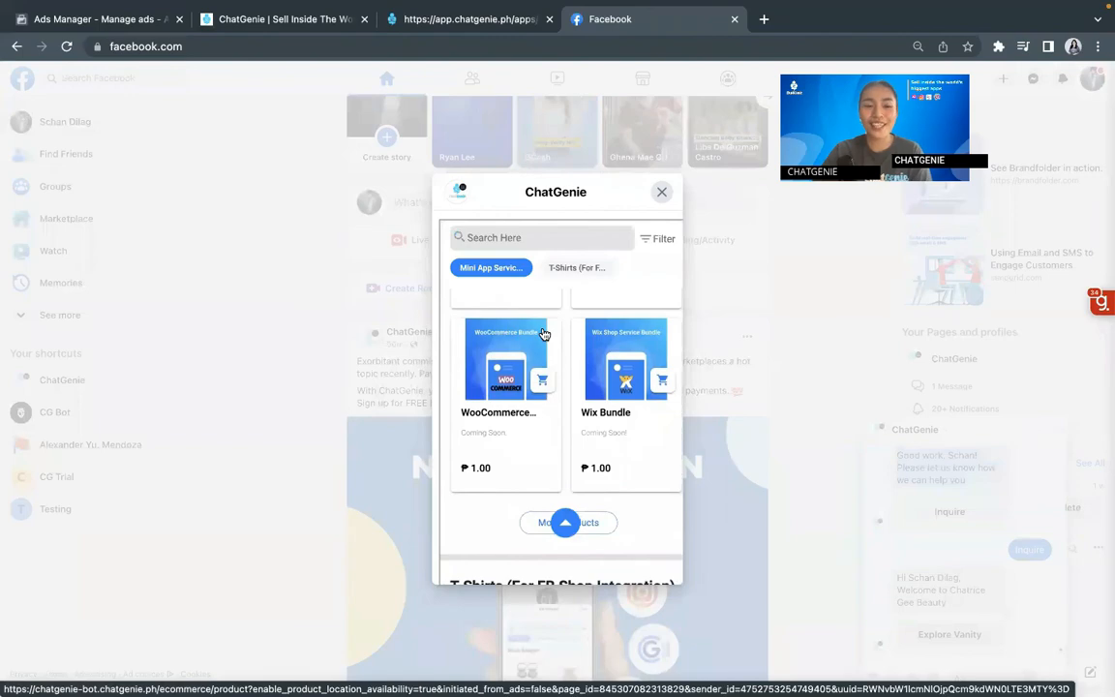
scroll(543, 334, up, 2)
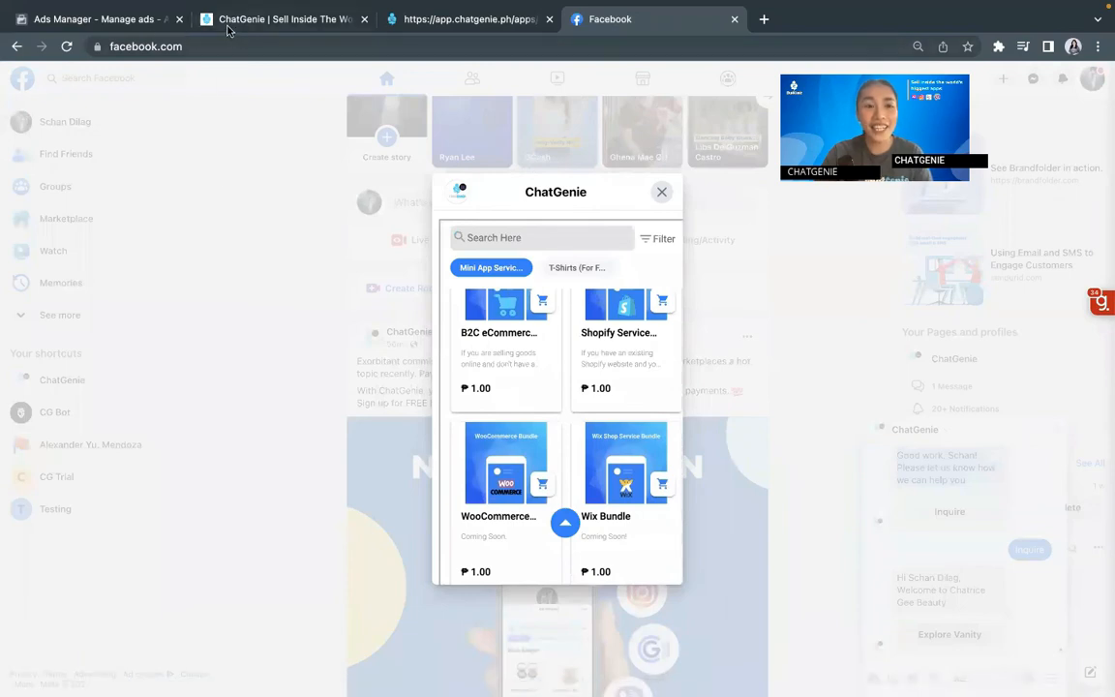
click(139, 24)
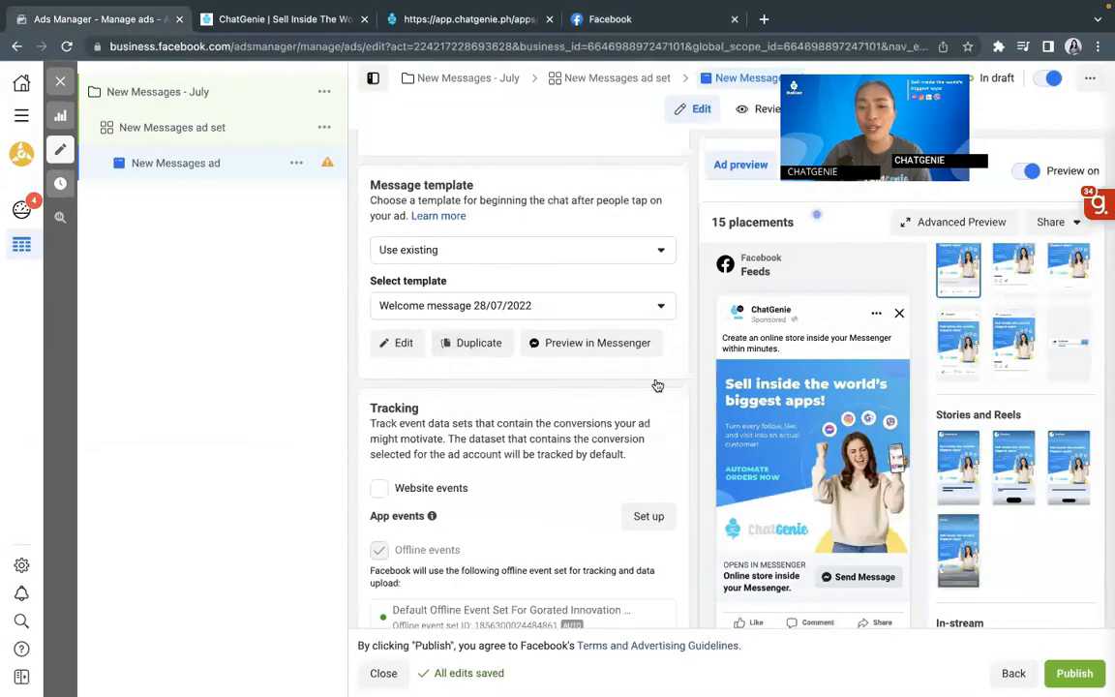